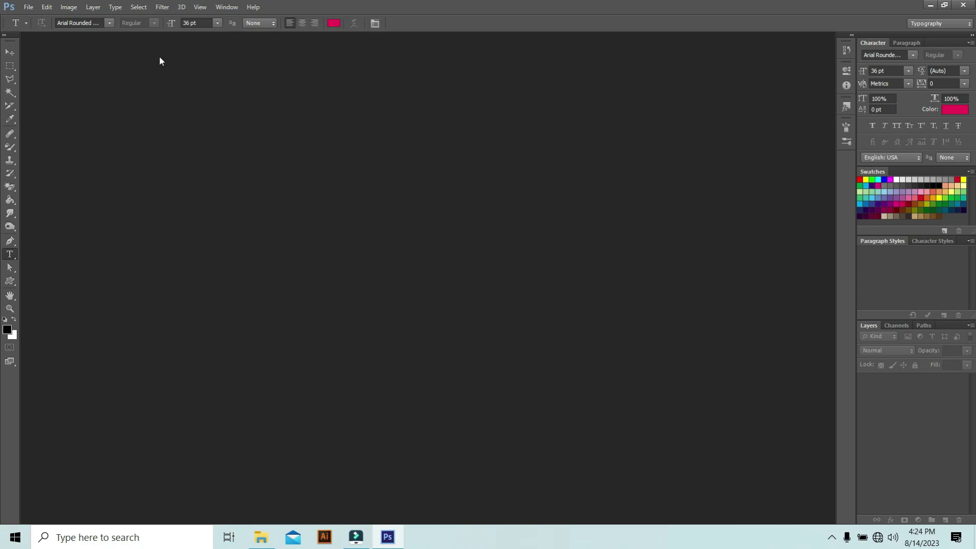
# Create a new U.S. Paper (8.5 x 11 in) document at 72 pixels/inch with a white background
pyautogui.click(29, 7)
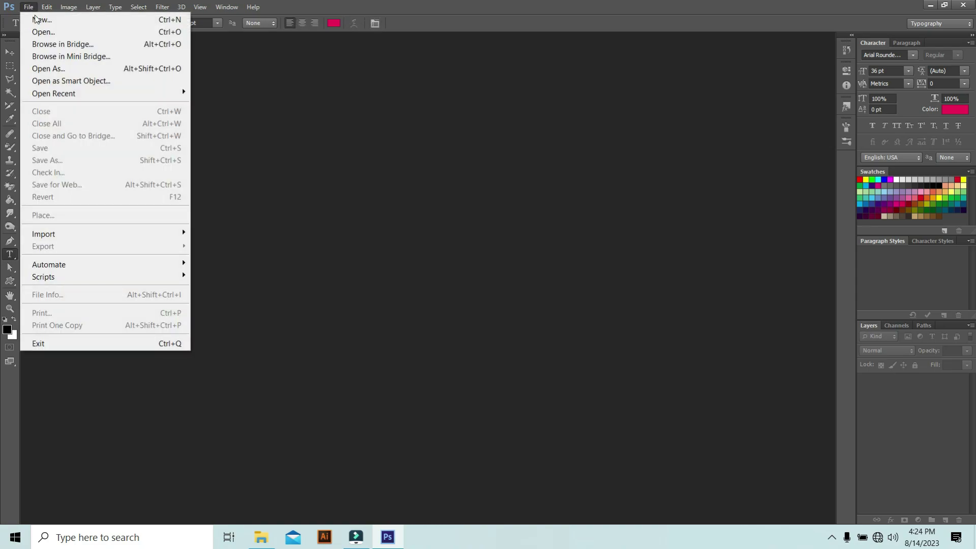
pyautogui.click(64, 19)
pyautogui.click(437, 154)
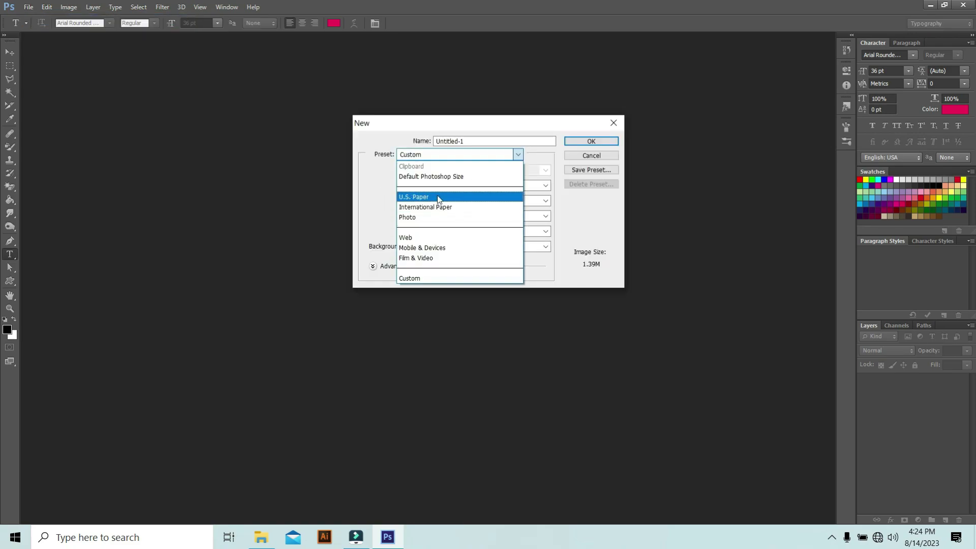
pyautogui.click(438, 197)
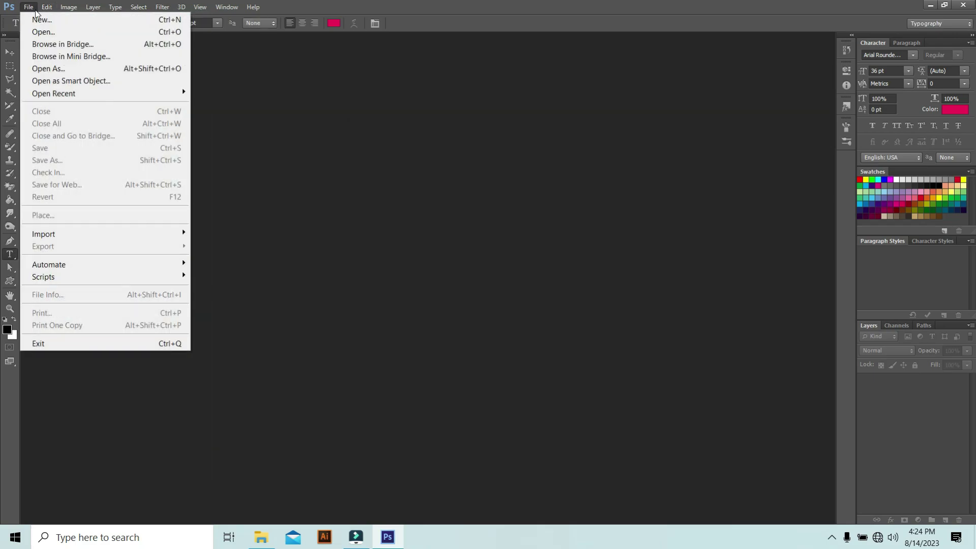
pyautogui.click(42, 20)
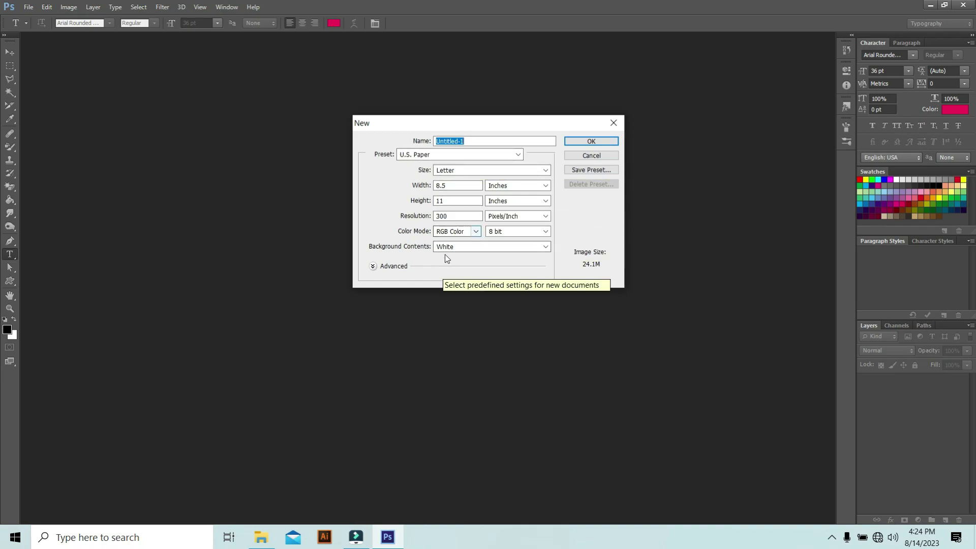
pyautogui.click(435, 217)
pyautogui.write('72')
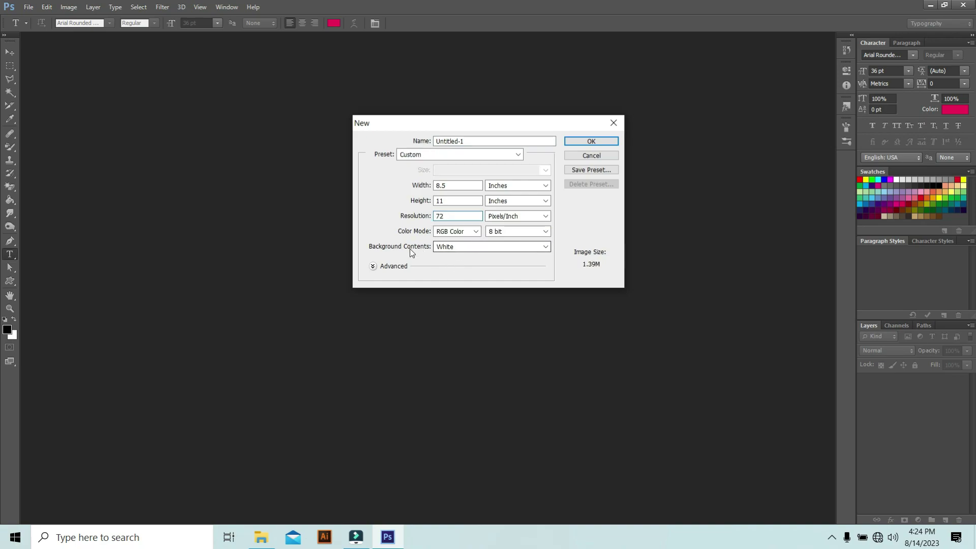
pyautogui.click(589, 141)
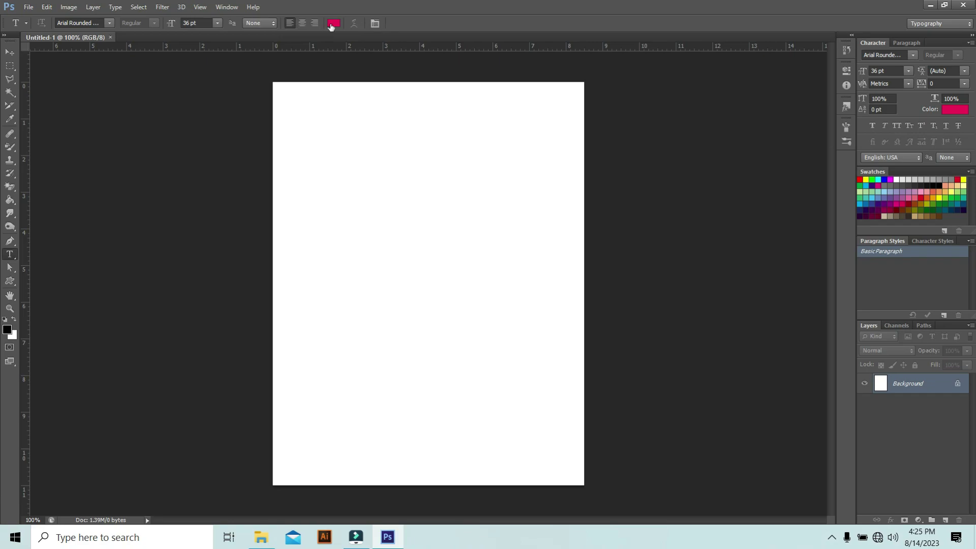
# Choose the Algerian font and type PHOTOSHOP near the page's top-left
pyautogui.click(109, 23)
pyautogui.click(135, 25)
pyautogui.click(197, 23)
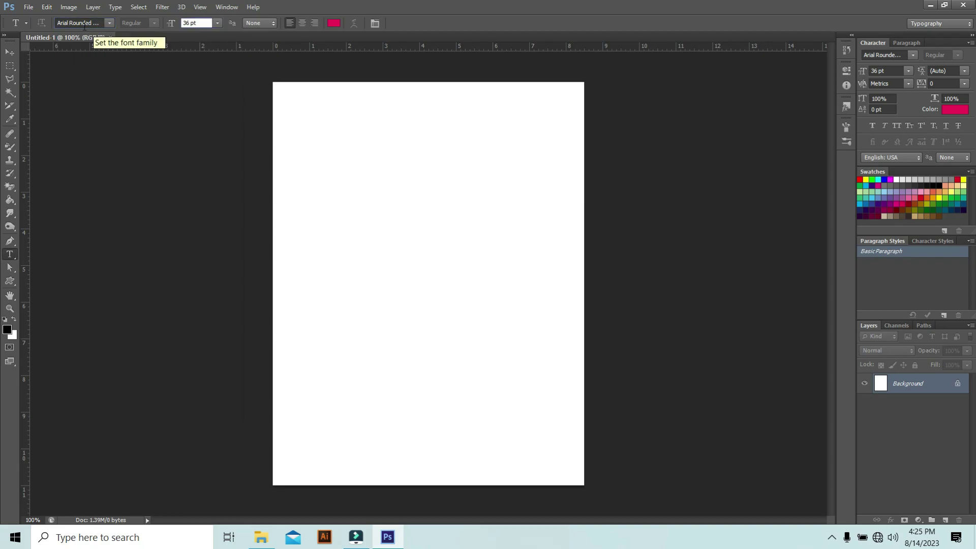
pyautogui.click(111, 22)
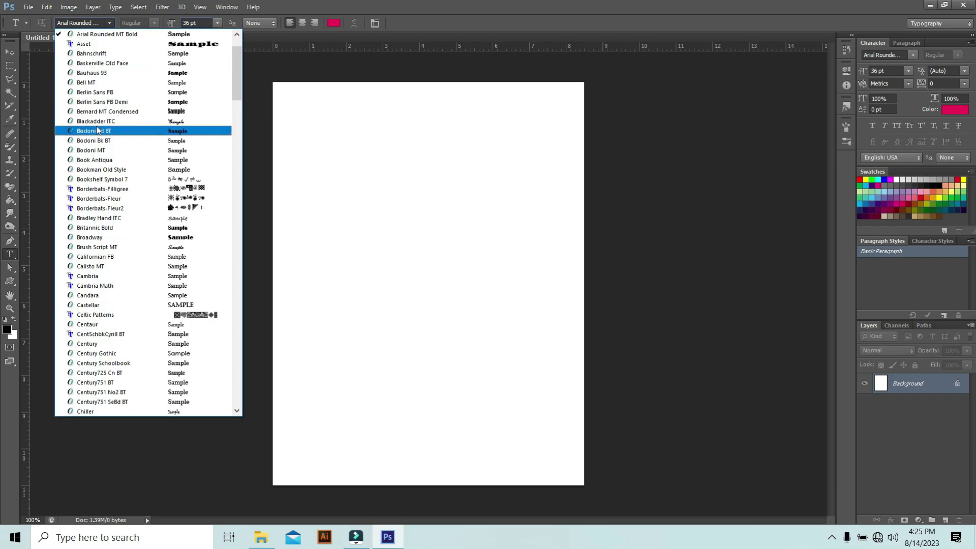
pyautogui.scroll(2, 97, 126)
pyautogui.scroll(1, 96, 126)
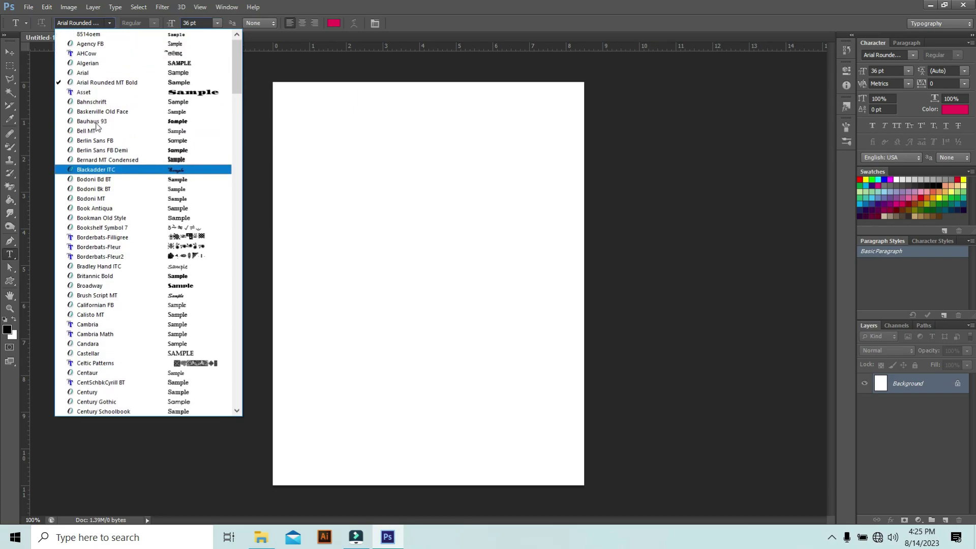
pyautogui.click(143, 63)
pyautogui.click(302, 121)
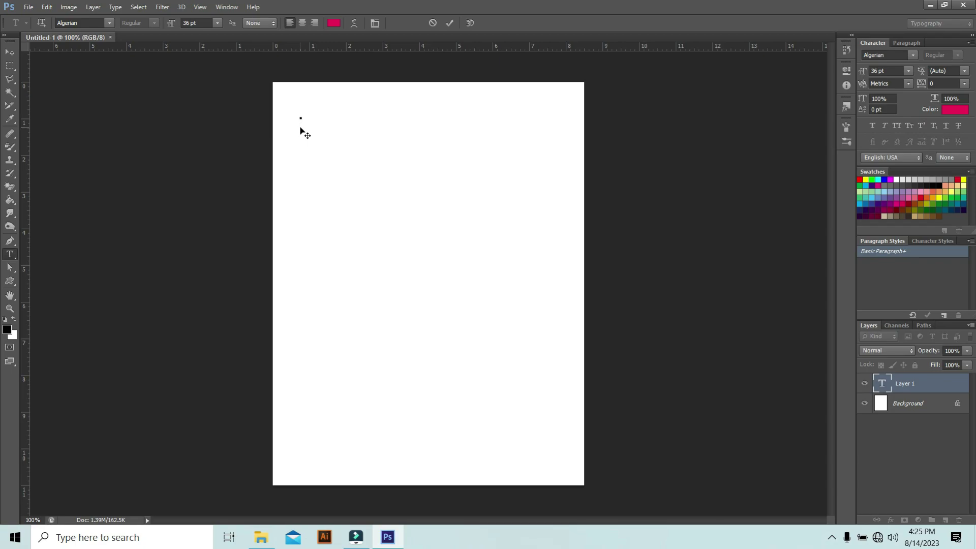
pyautogui.write('PHOTOSHOP')
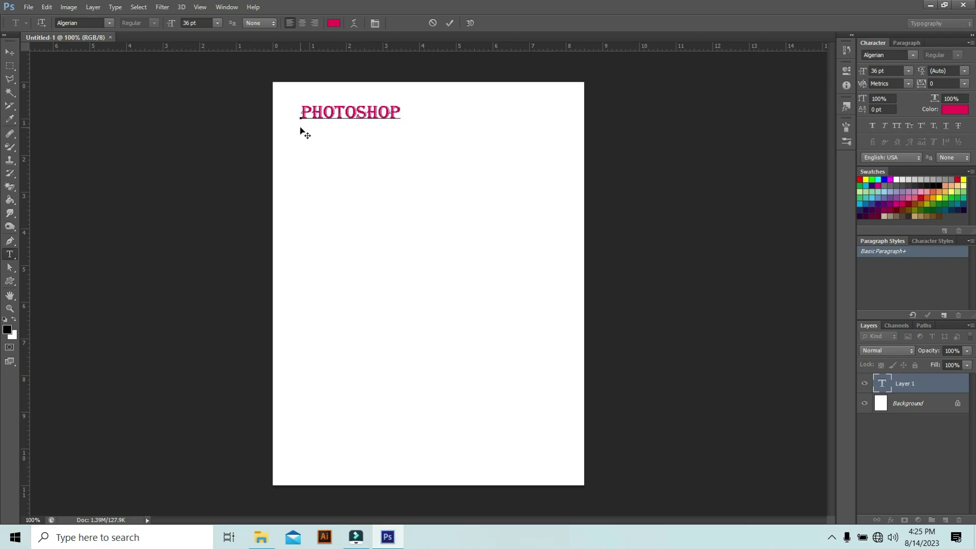
# Make the selected PHOTOSHOP text 48 pt Arial Rounded MT Bold
pyautogui.doubleClick(355, 115)
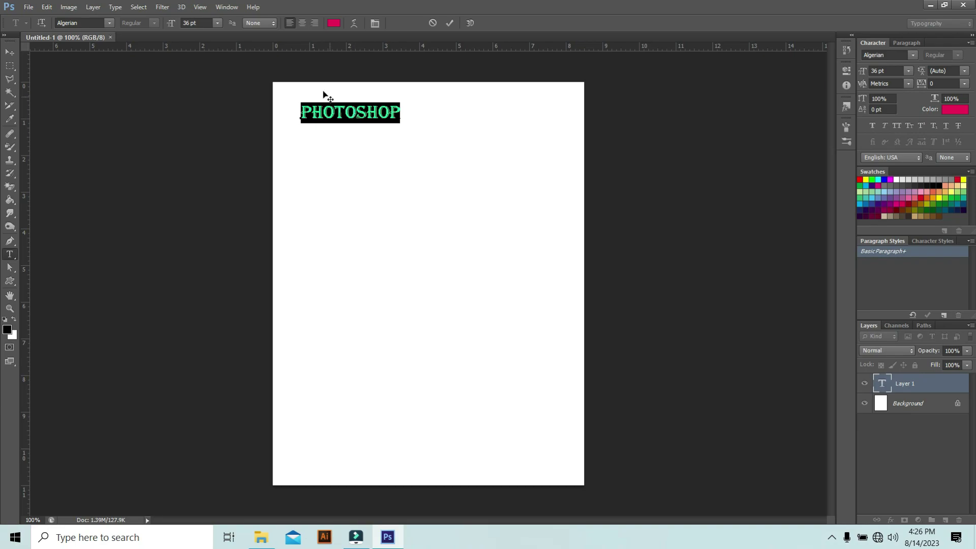
pyautogui.click(217, 23)
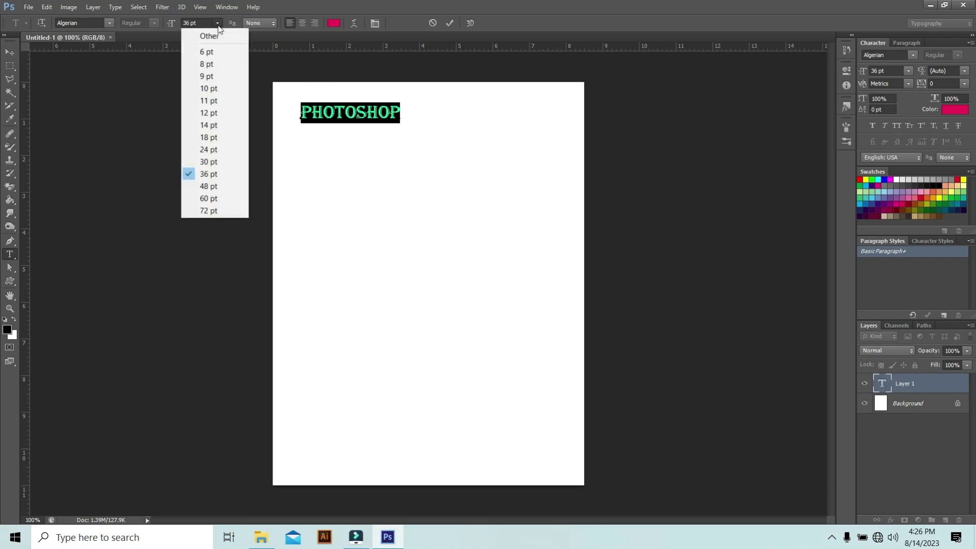
pyautogui.click(213, 191)
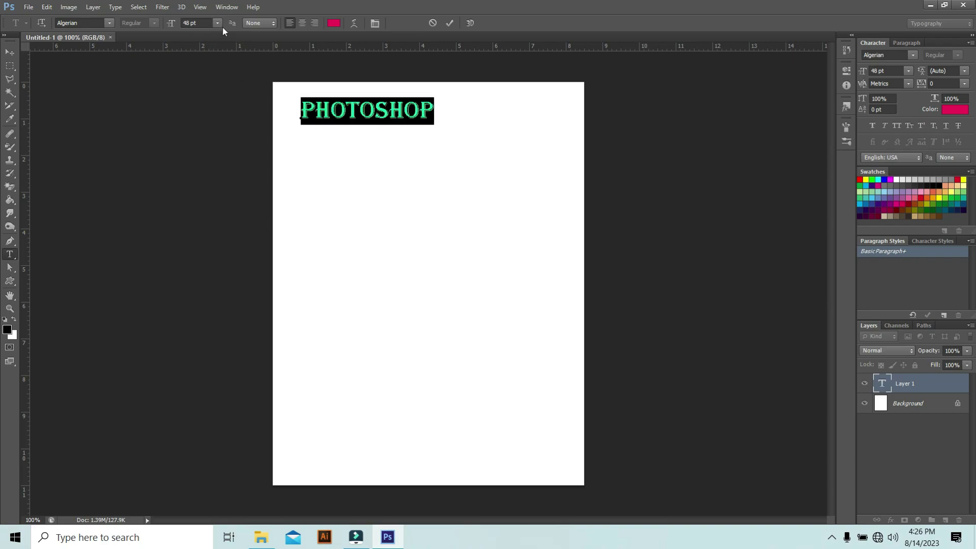
pyautogui.click(110, 25)
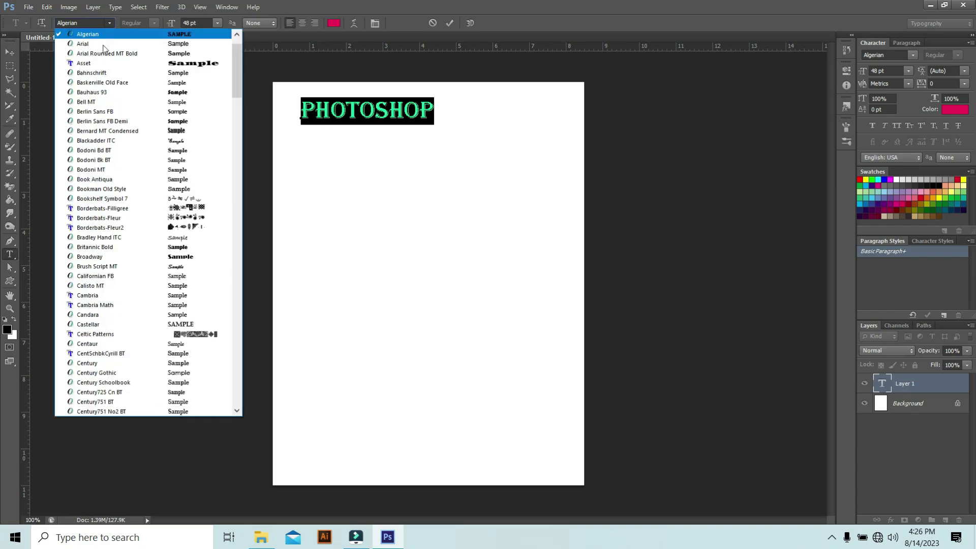
pyautogui.scroll(1, 122, 137)
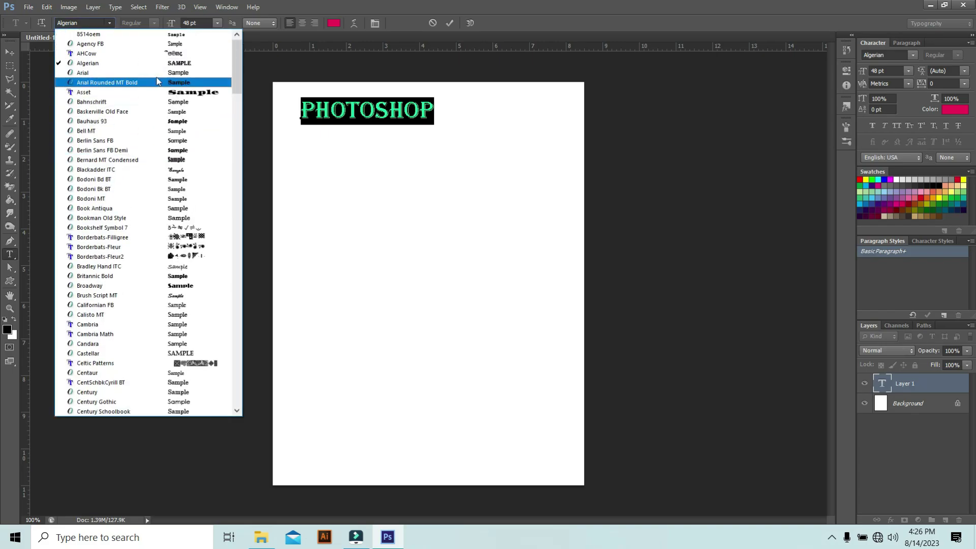
pyautogui.click(177, 83)
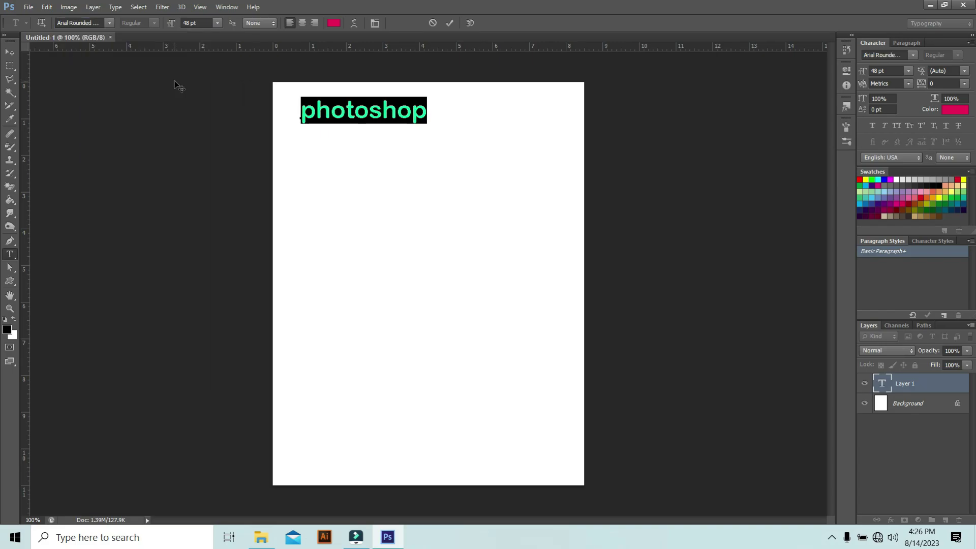
pyautogui.click(331, 25)
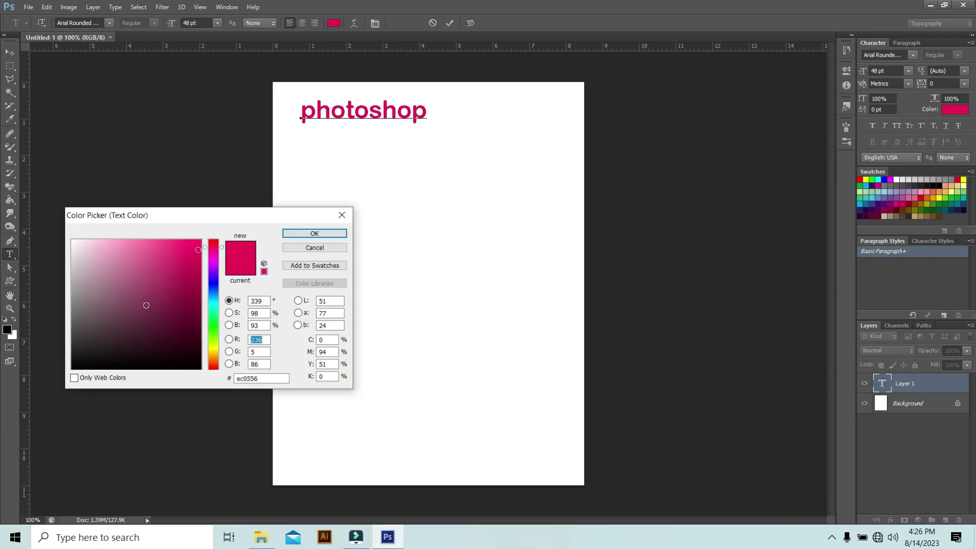
# Set the text colour to dark teal (#223c3c) in the Color Picker
pyautogui.click(95, 348)
pyautogui.moveTo(95, 348); pyautogui.dragTo(80, 365)
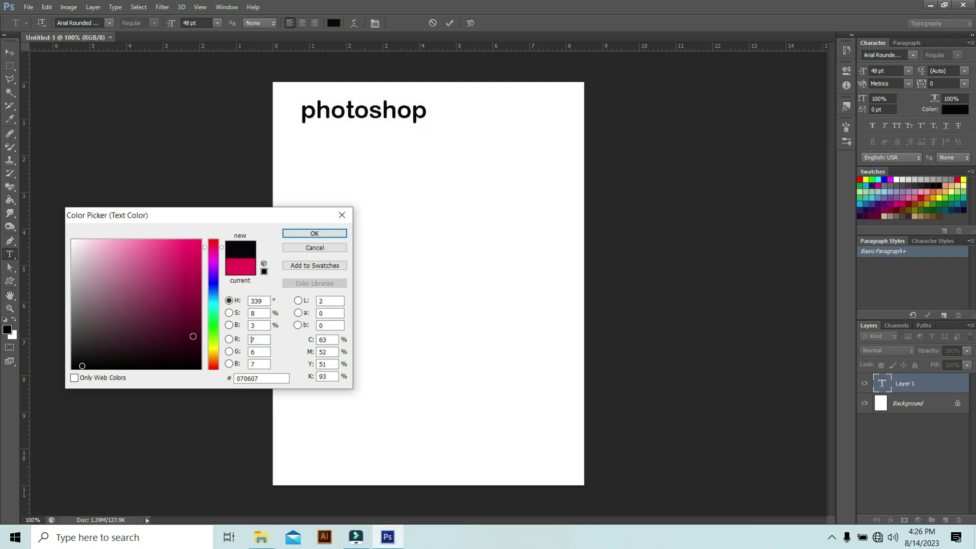
pyautogui.click(212, 305)
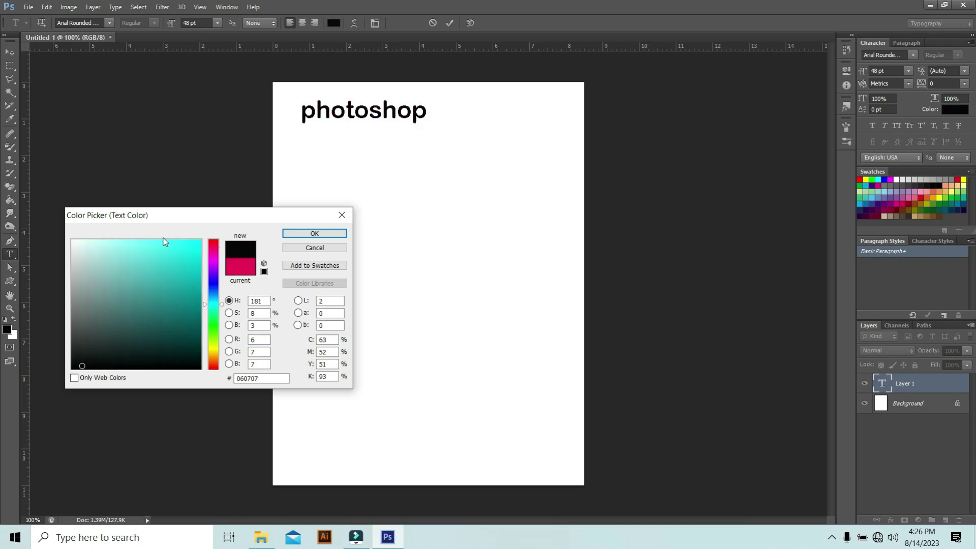
pyautogui.click(193, 246)
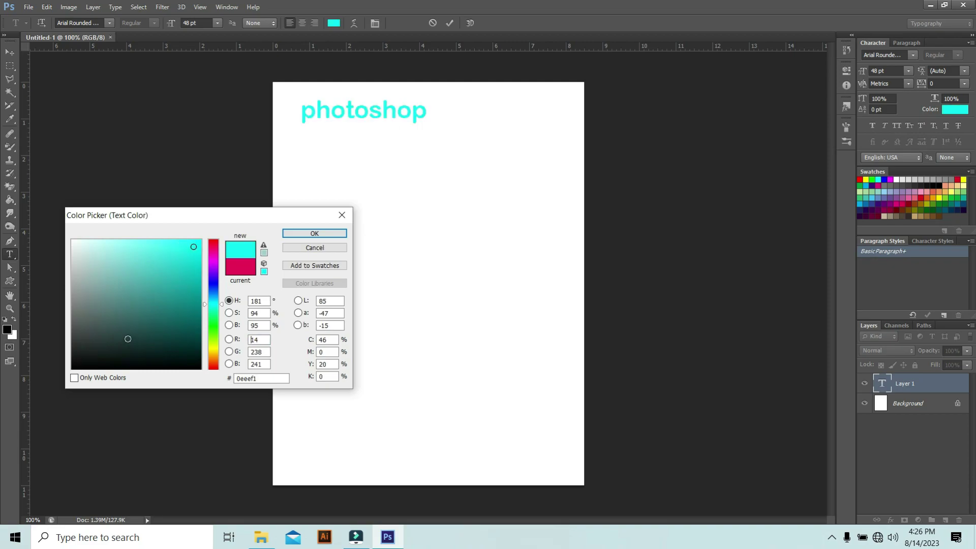
pyautogui.click(128, 339)
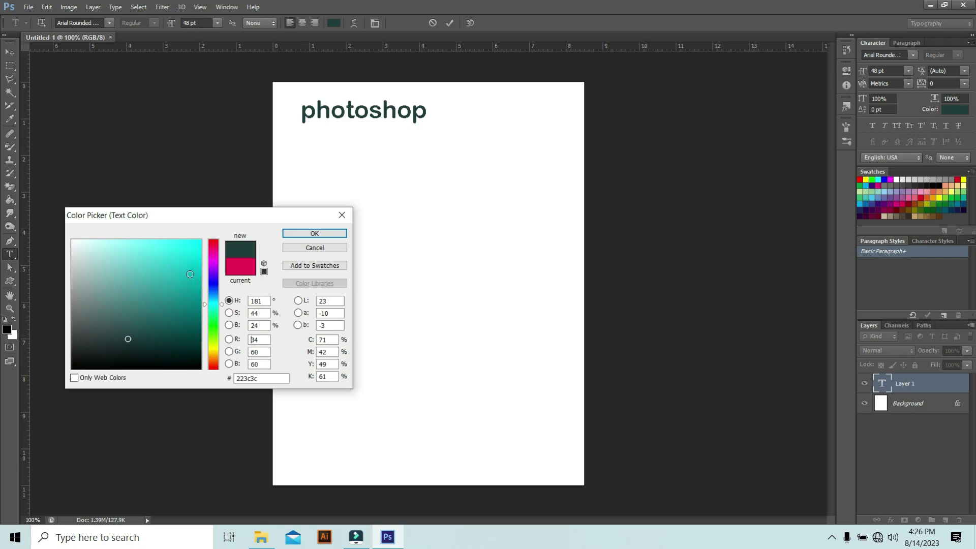
pyautogui.click(318, 234)
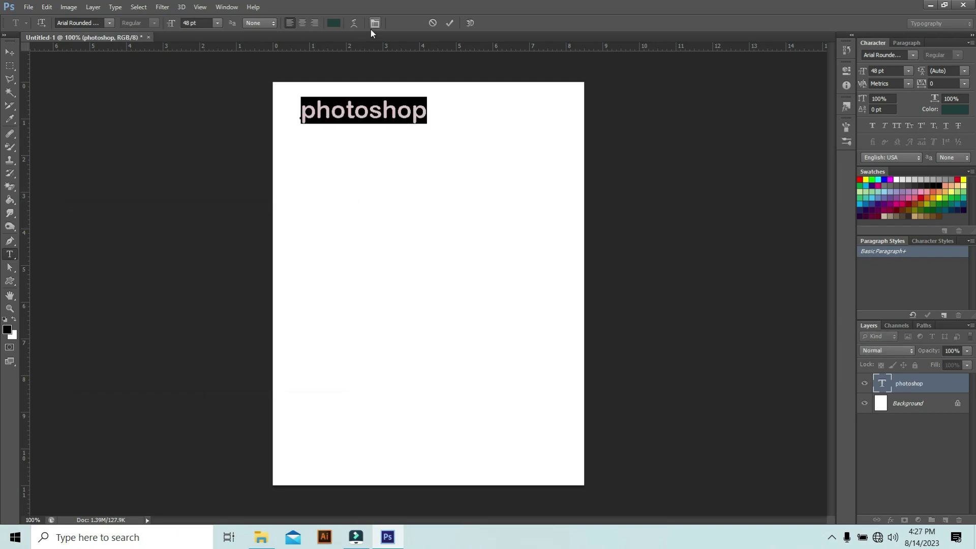
# Warp the title with the Arc style at +30% bend and commit the edit
pyautogui.click(354, 25)
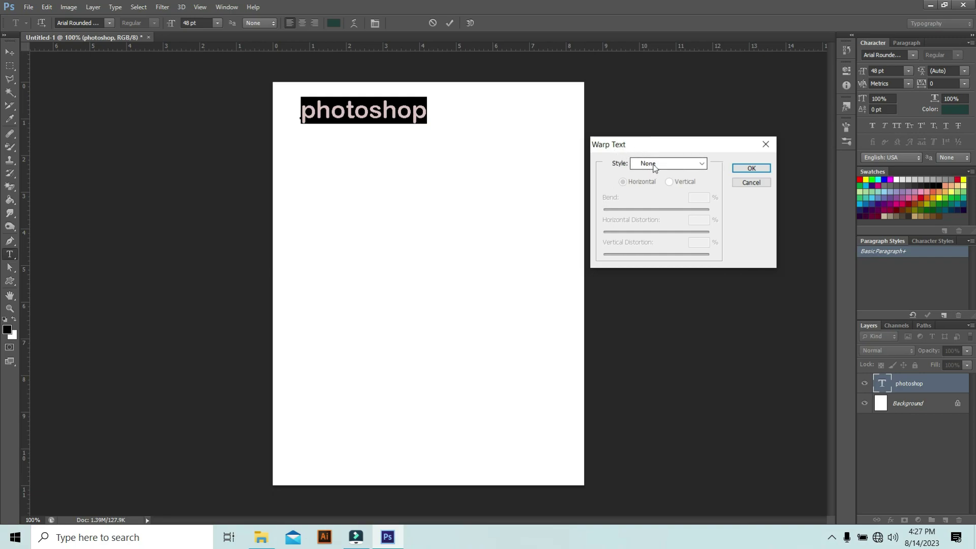
pyautogui.click(700, 163)
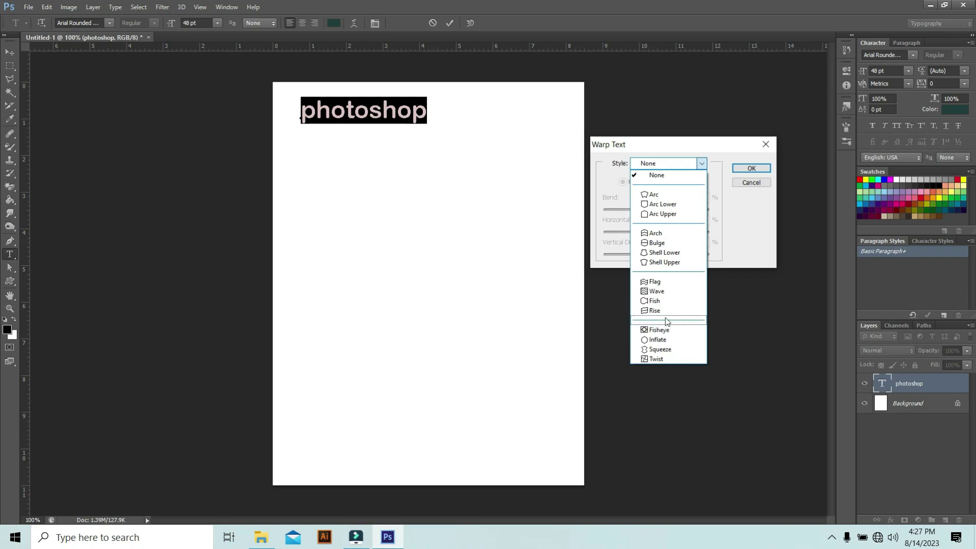
pyautogui.click(664, 200)
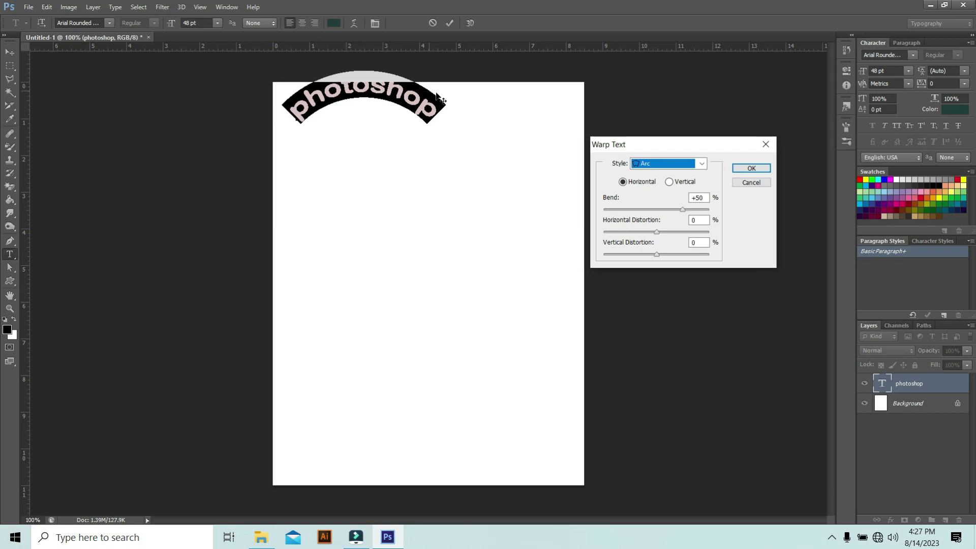
pyautogui.moveTo(392, 109); pyautogui.dragTo(407, 152)
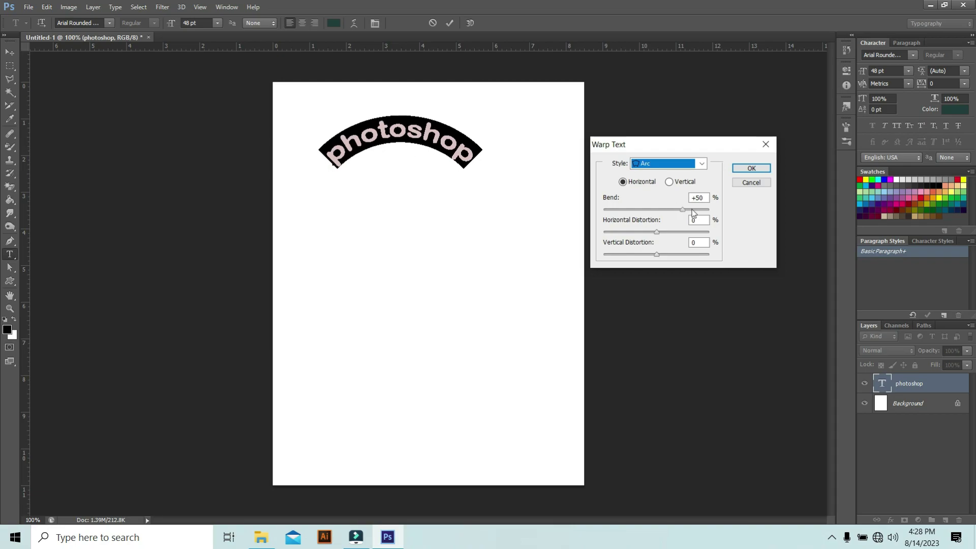
pyautogui.moveTo(683, 212); pyautogui.dragTo(660, 231)
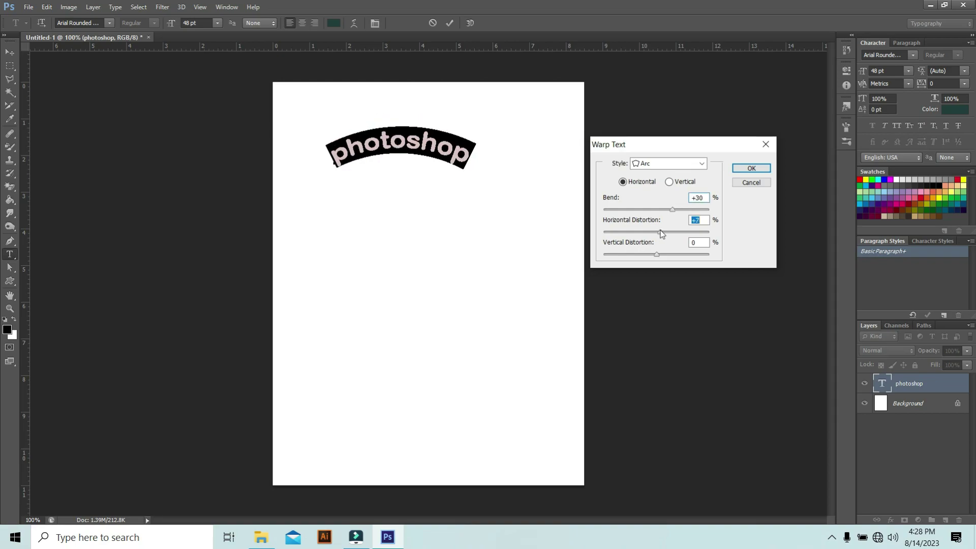
pyautogui.click(652, 254)
pyautogui.click(751, 168)
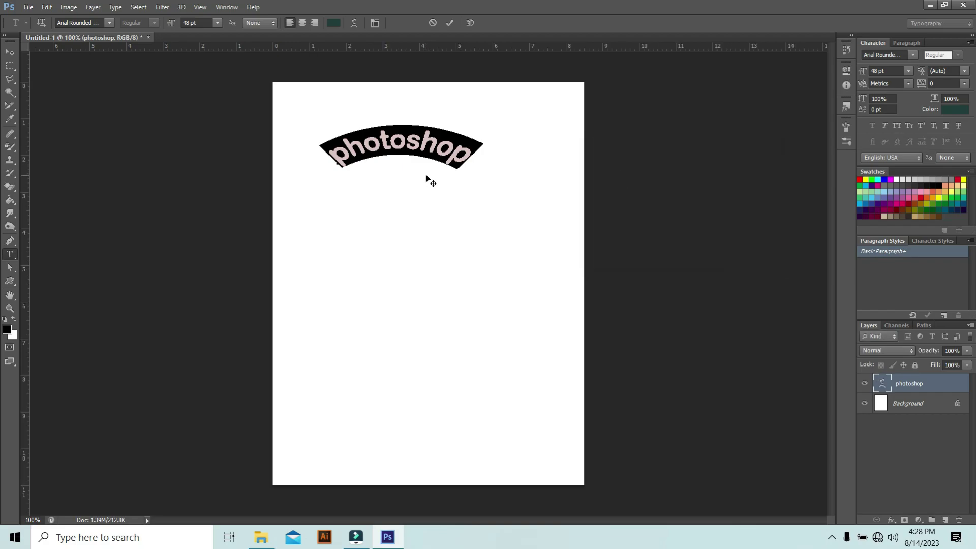
pyautogui.click(934, 383)
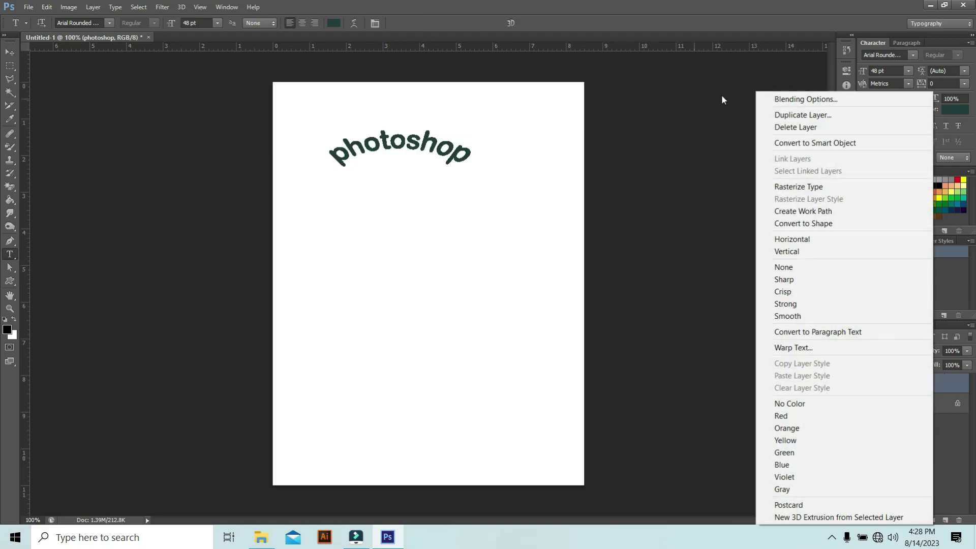
# Duplicate the photoshop layer and drag the copy below the original
pyautogui.click(806, 116)
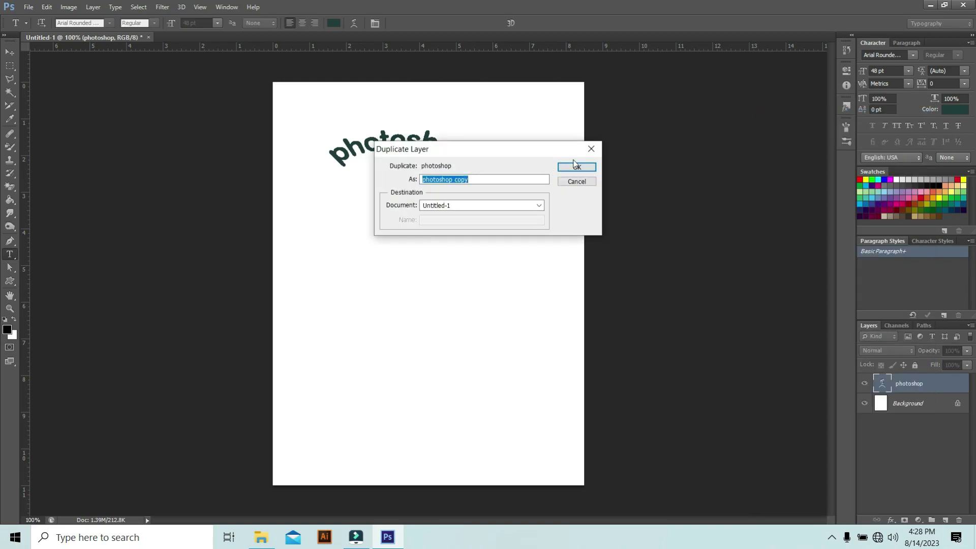
pyautogui.click(574, 165)
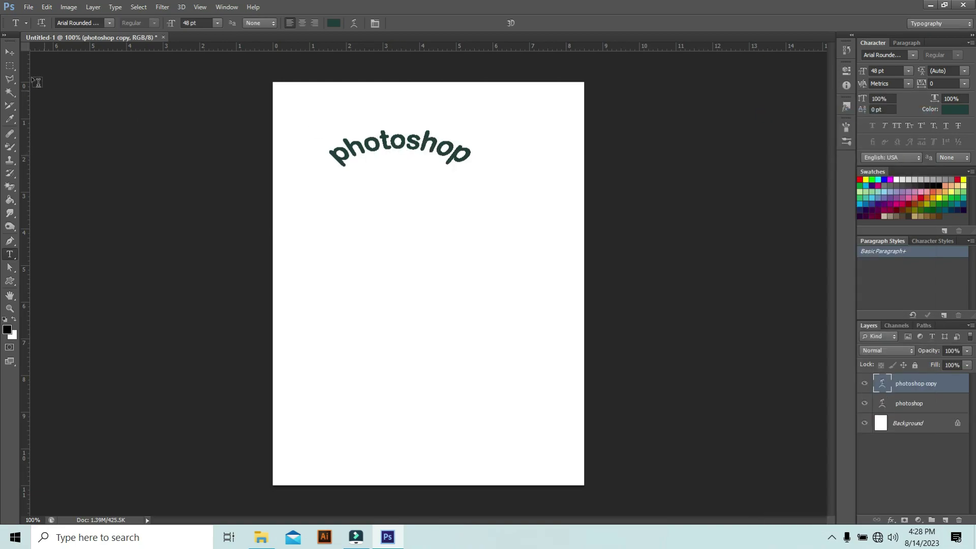
pyautogui.press('v')
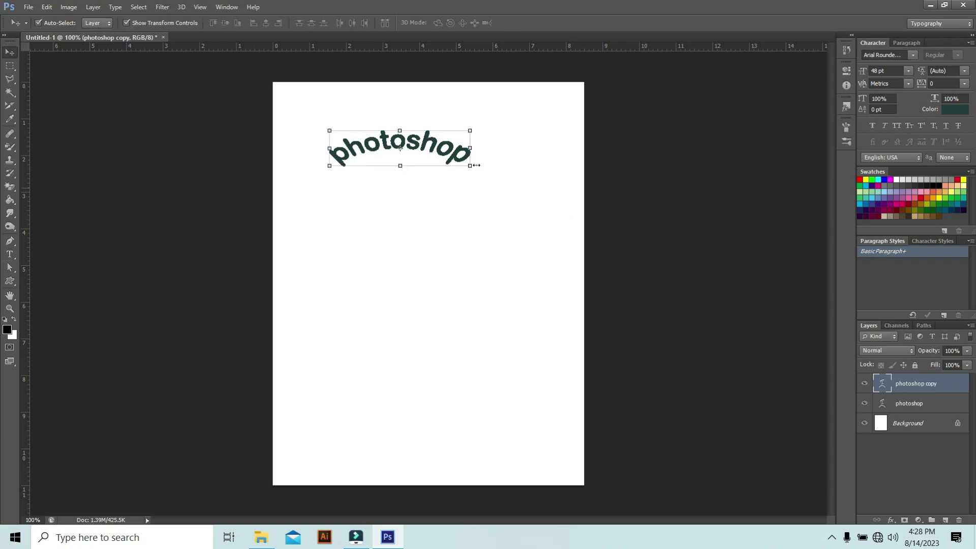
pyautogui.moveTo(414, 157); pyautogui.dragTo(415, 190)
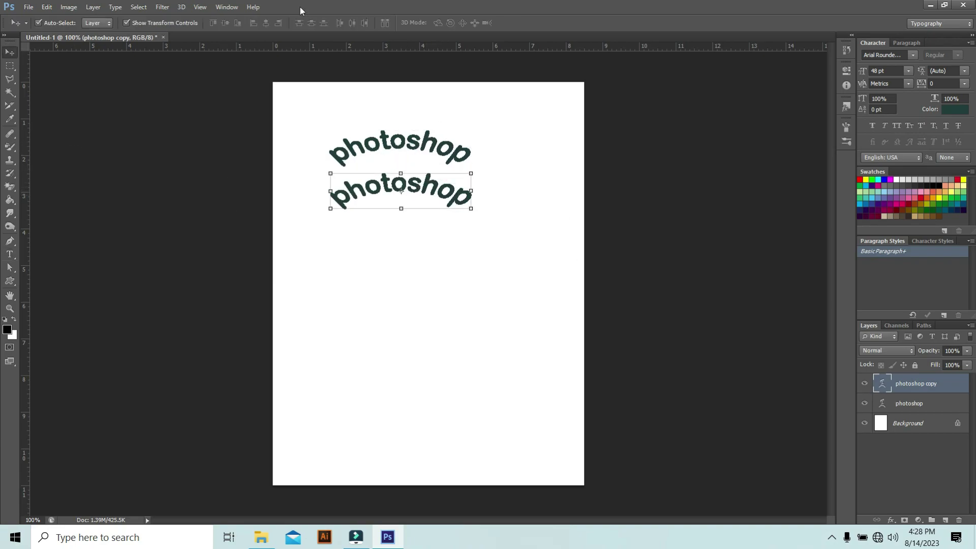
# Rewarp the copy as a vertical Arc with -18% bend
pyautogui.doubleClick(883, 386)
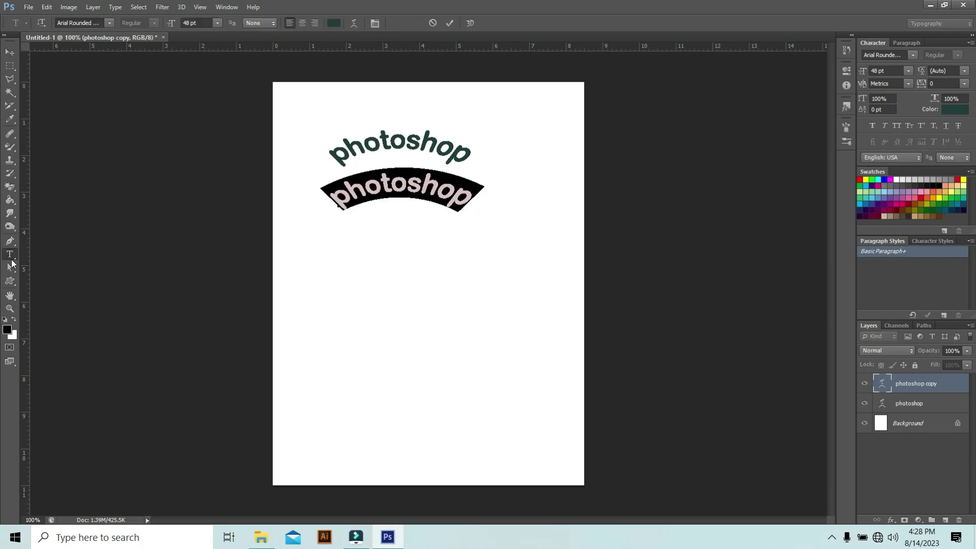
pyautogui.click(354, 23)
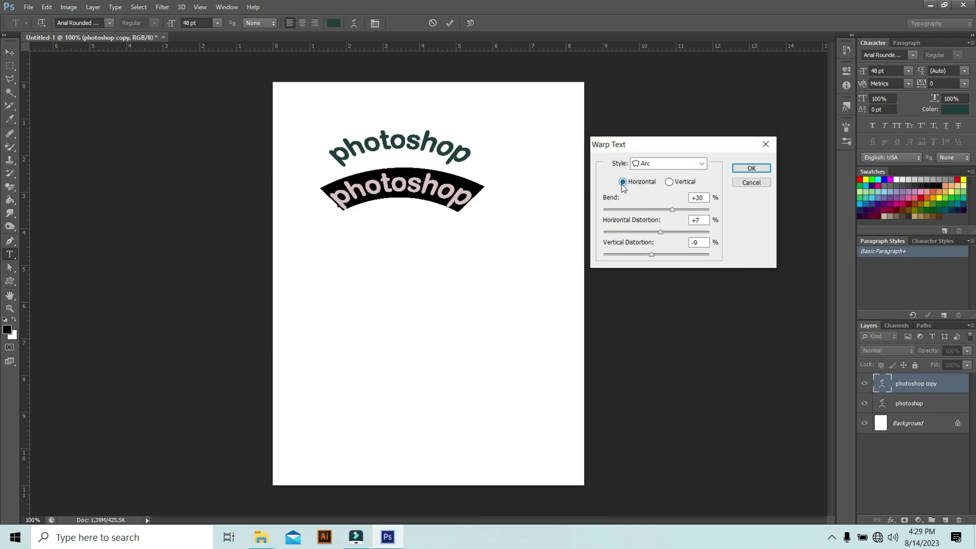
pyautogui.click(670, 182)
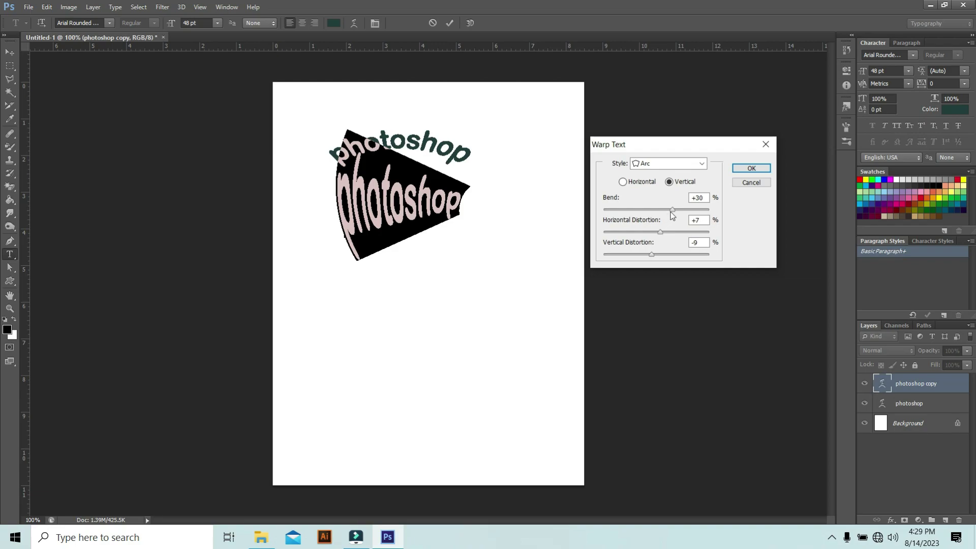
pyautogui.moveTo(672, 209); pyautogui.dragTo(661, 233)
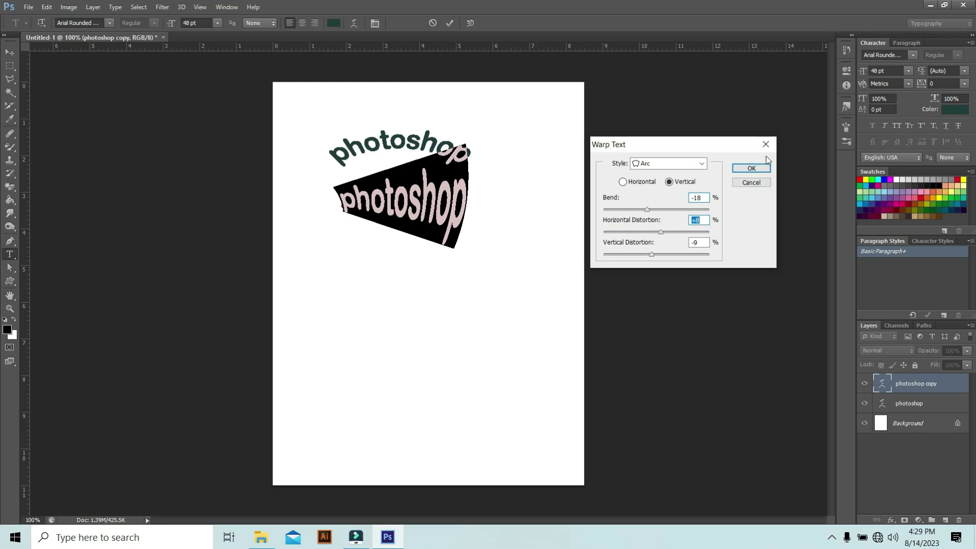
pyautogui.click(750, 168)
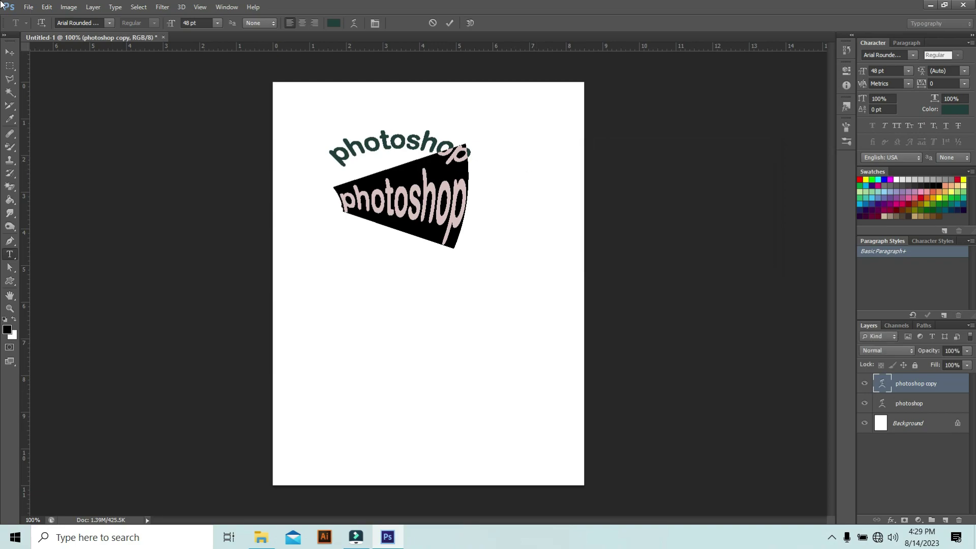
# Colour the vertically arched copy bright red (#e82f0b) and commit the edit
pyautogui.click(334, 23)
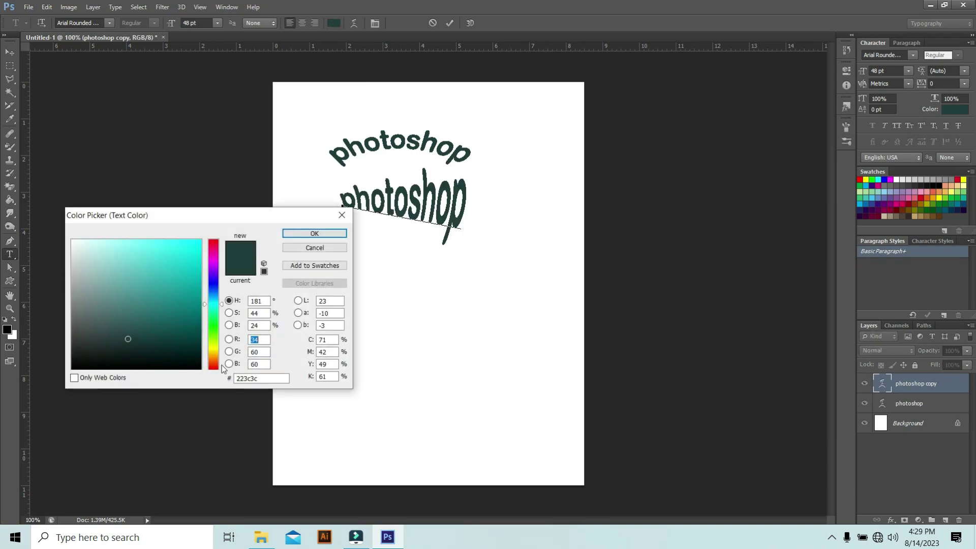
pyautogui.click(214, 364)
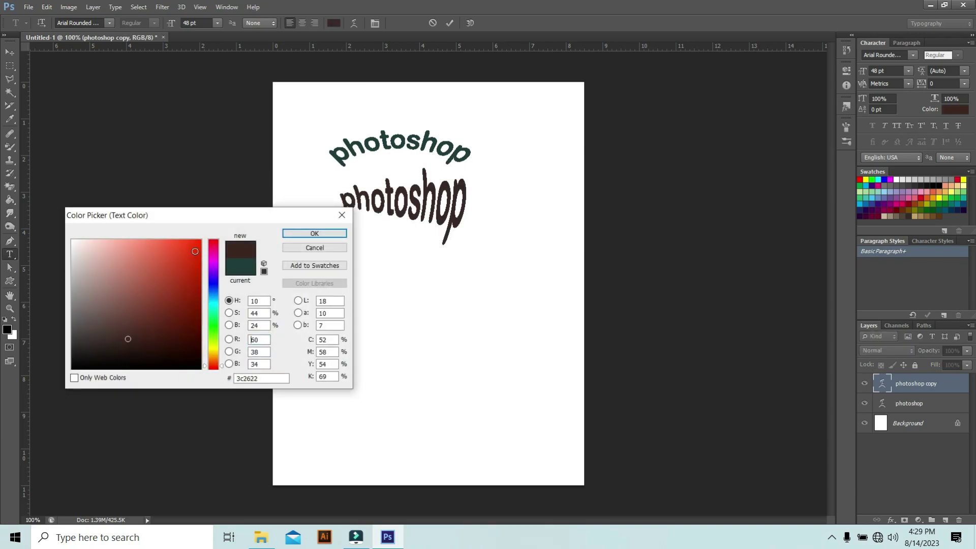
pyautogui.click(195, 251)
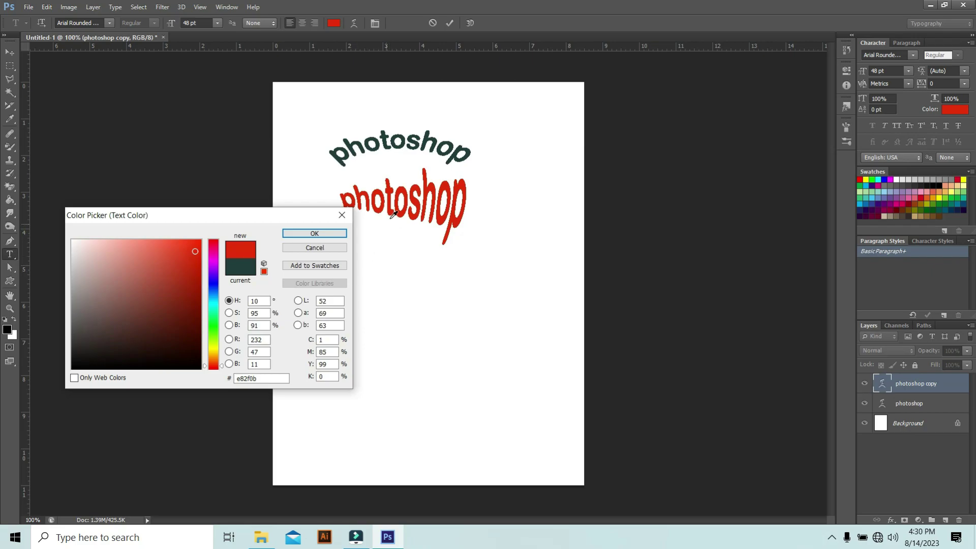
pyautogui.click(299, 234)
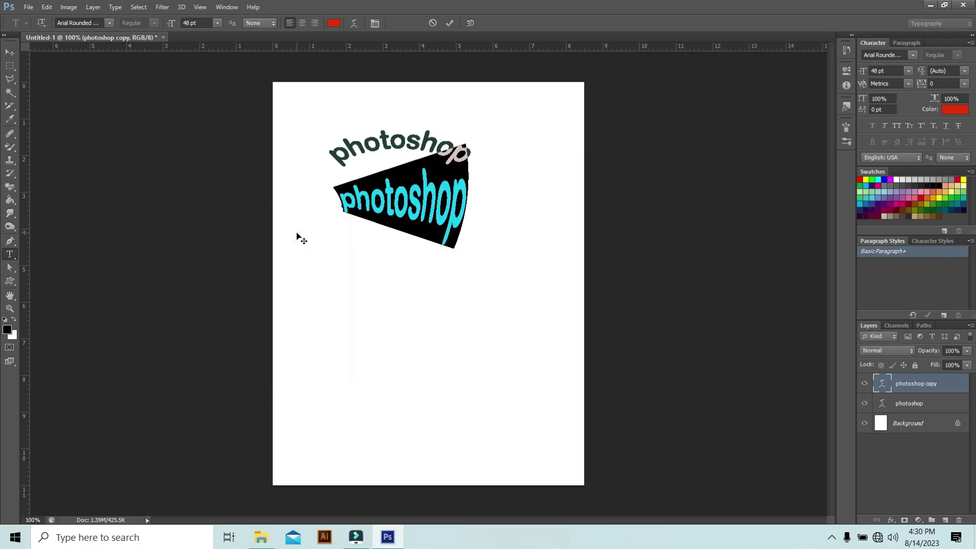
pyautogui.hotkey('ctrl', 'Return')
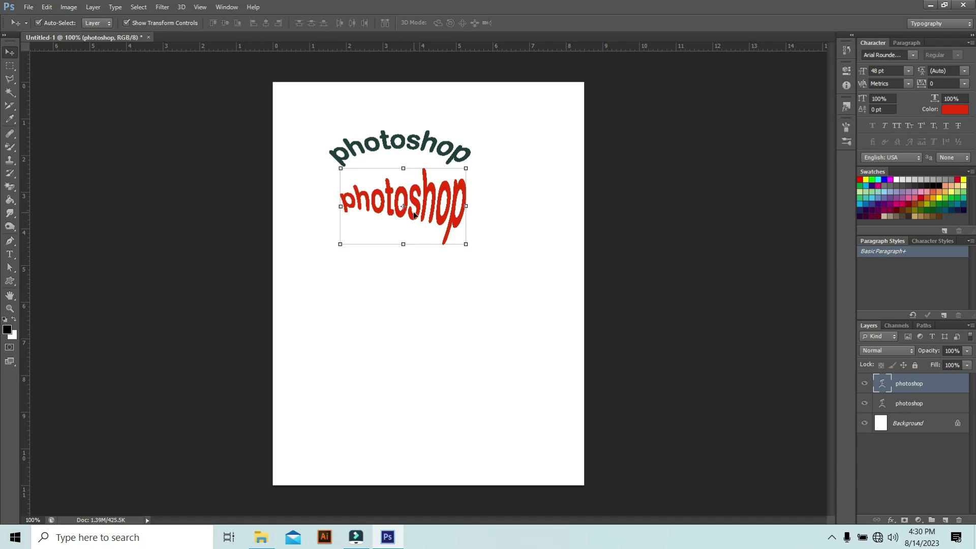
# Duplicate the red text layer, move the copy below it, and select its text
pyautogui.rightClick(904, 381)
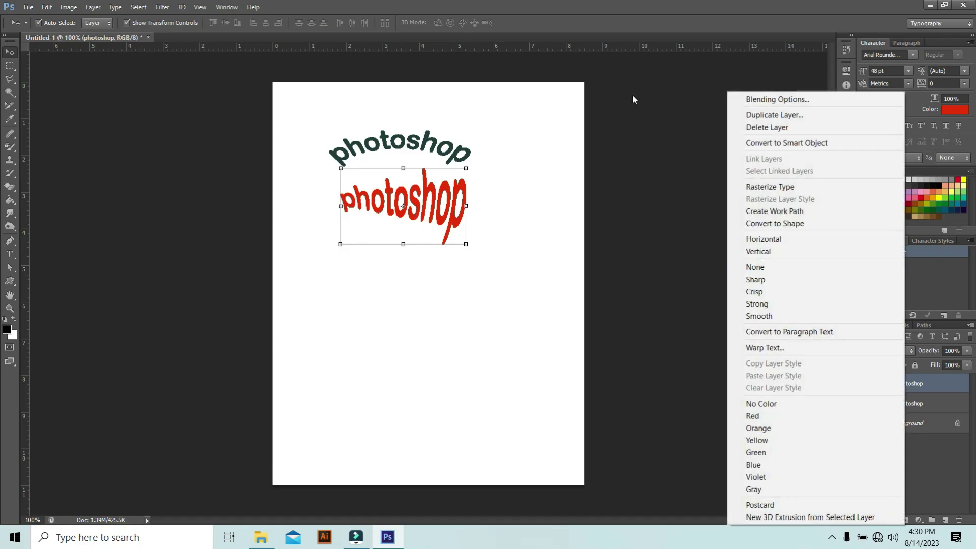
pyautogui.click(788, 114)
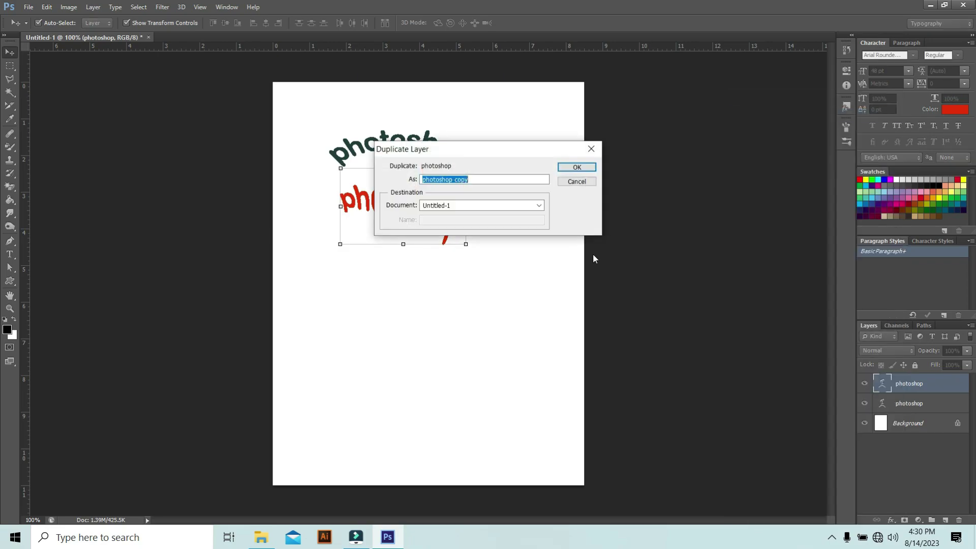
pyautogui.click(574, 166)
pyautogui.moveTo(407, 208); pyautogui.dragTo(406, 280)
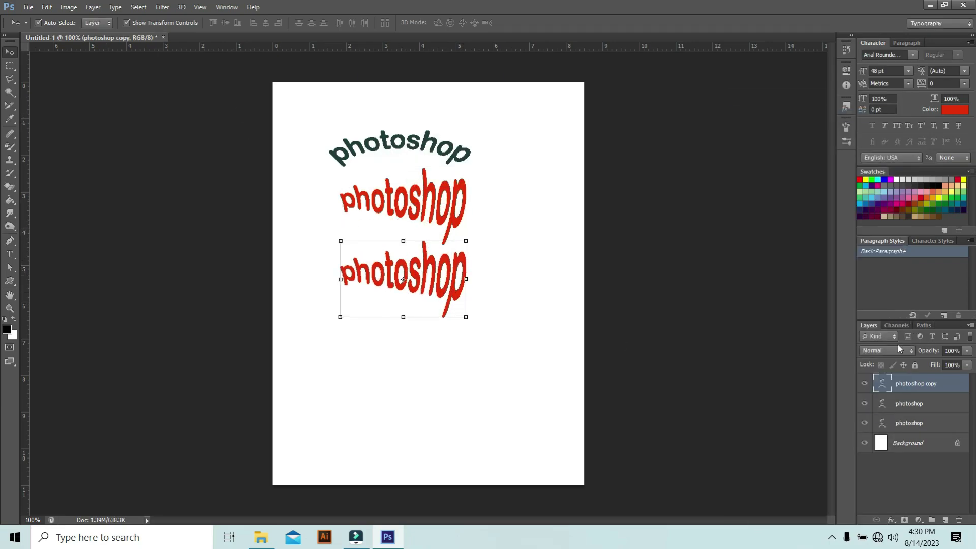
pyautogui.doubleClick(881, 387)
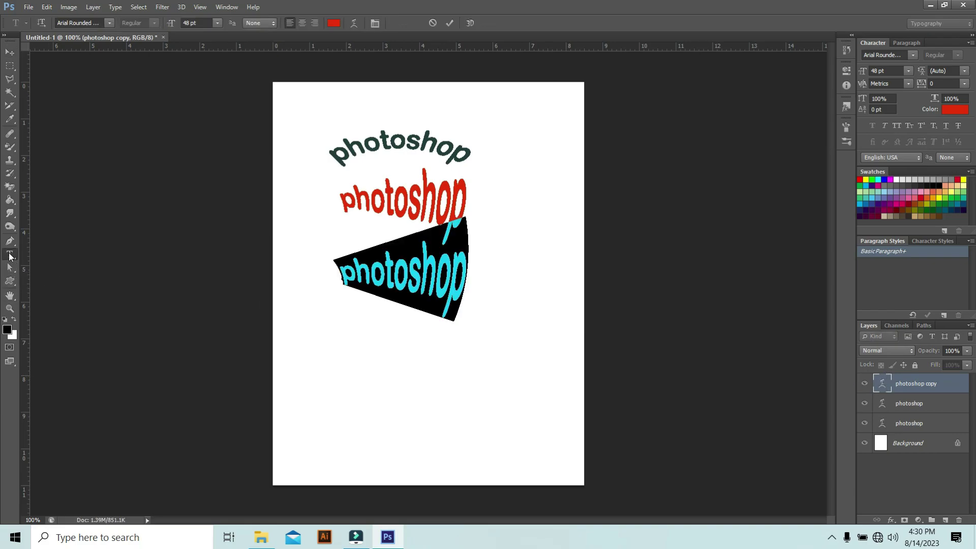
# Apply an Arc Lower warp with +6% bend, +79% horizontal and 0 vertical distortion
pyautogui.click(354, 24)
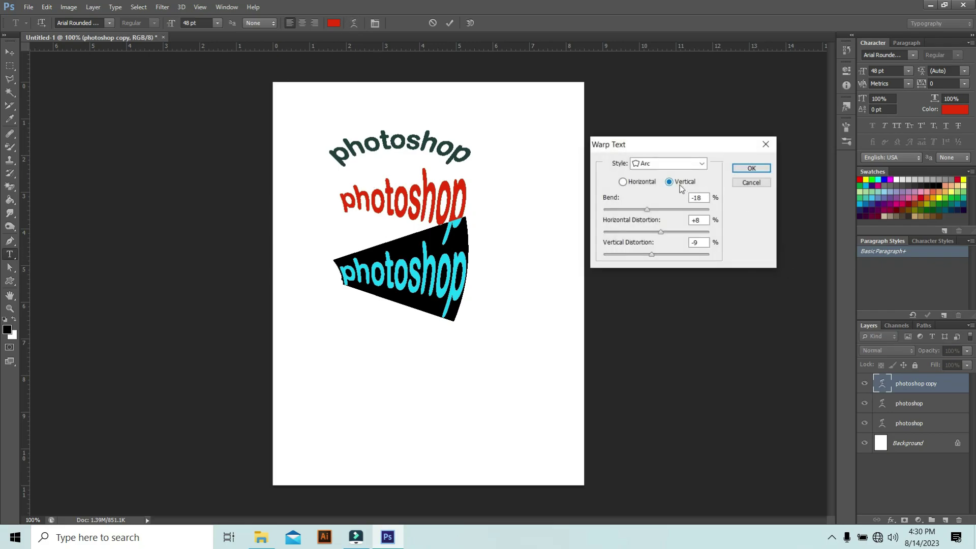
pyautogui.click(700, 164)
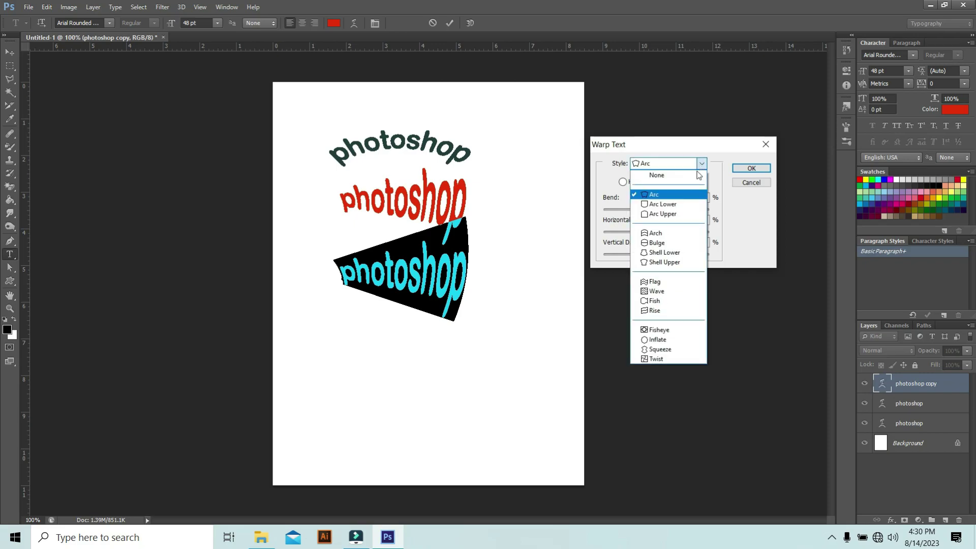
pyautogui.click(672, 206)
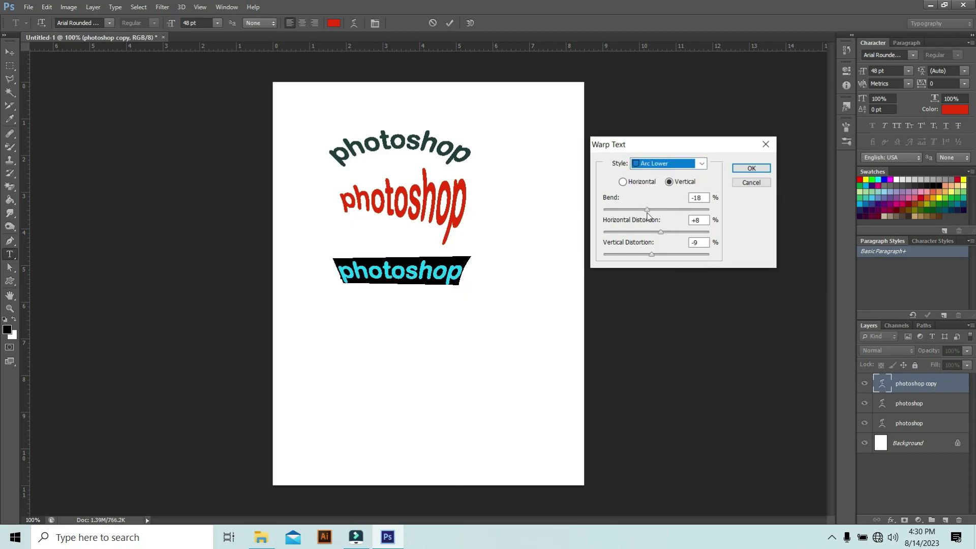
pyautogui.moveTo(647, 214); pyautogui.dragTo(653, 257)
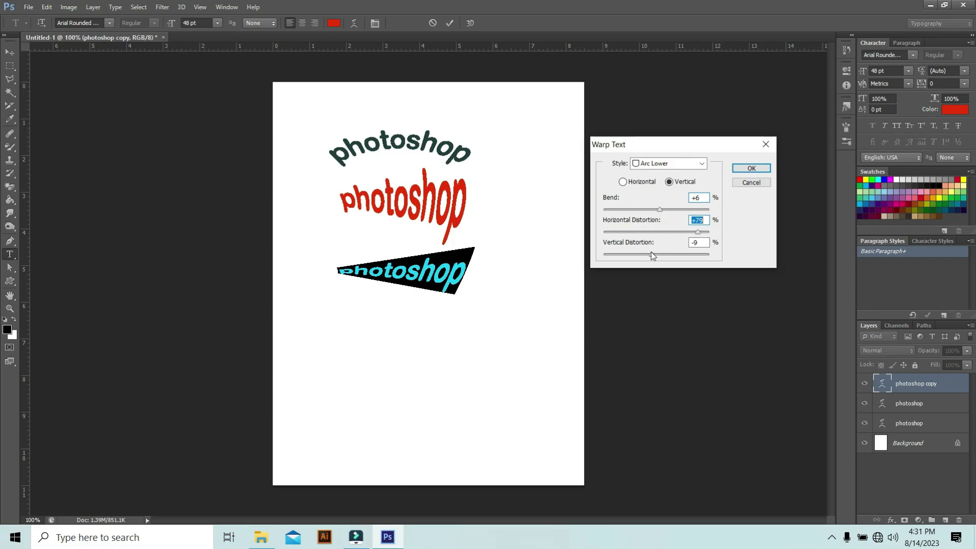
pyautogui.click(652, 258)
pyautogui.moveTo(654, 258)
pyautogui.mouseDown()
pyautogui.moveTo(671, 256)
pyautogui.moveTo(635, 256)
pyautogui.moveTo(653, 255)
pyautogui.mouseUp()
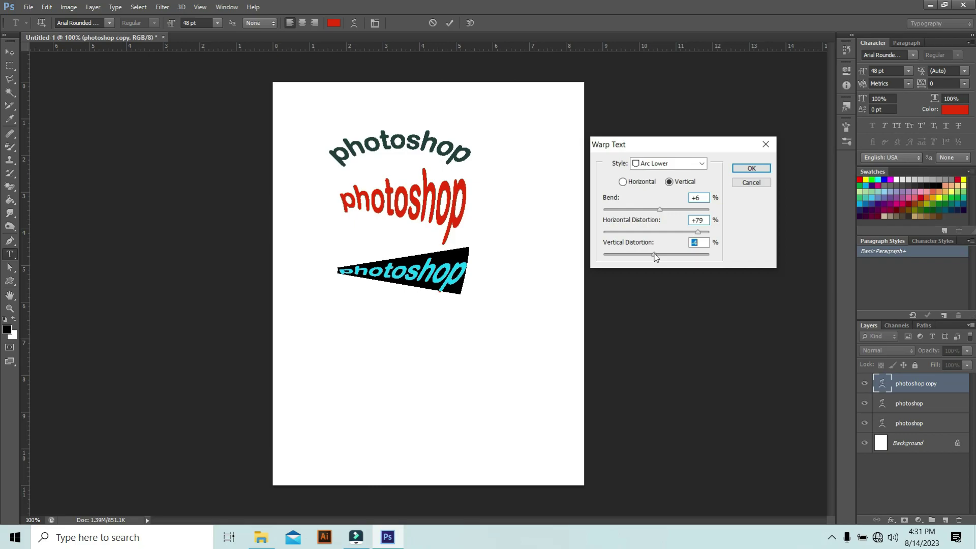
pyautogui.click(751, 169)
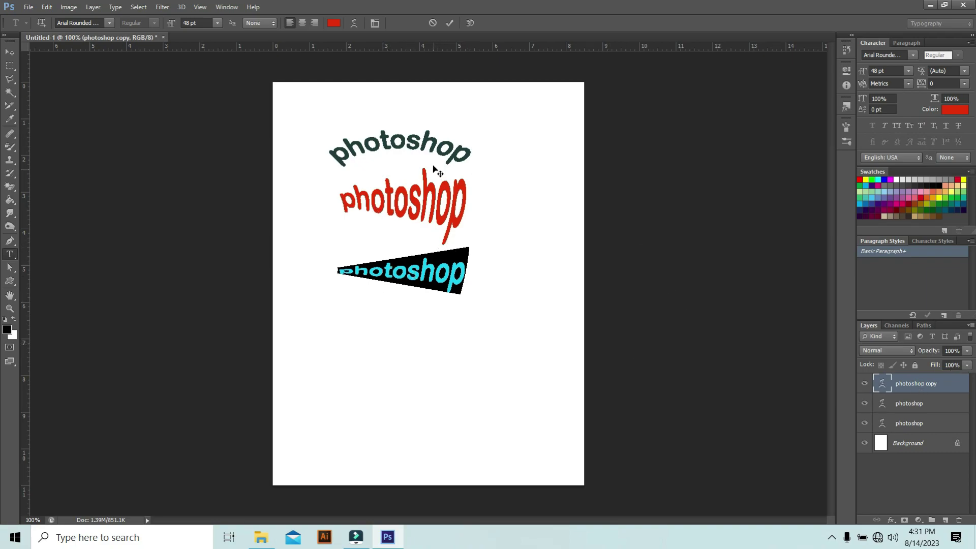
# Duplicate the dark teal arched 'photoshop' text layer and move the copy below the red texts
pyautogui.hotkey('ctrl', 'Return')
pyautogui.press('v')
pyautogui.click(431, 145)
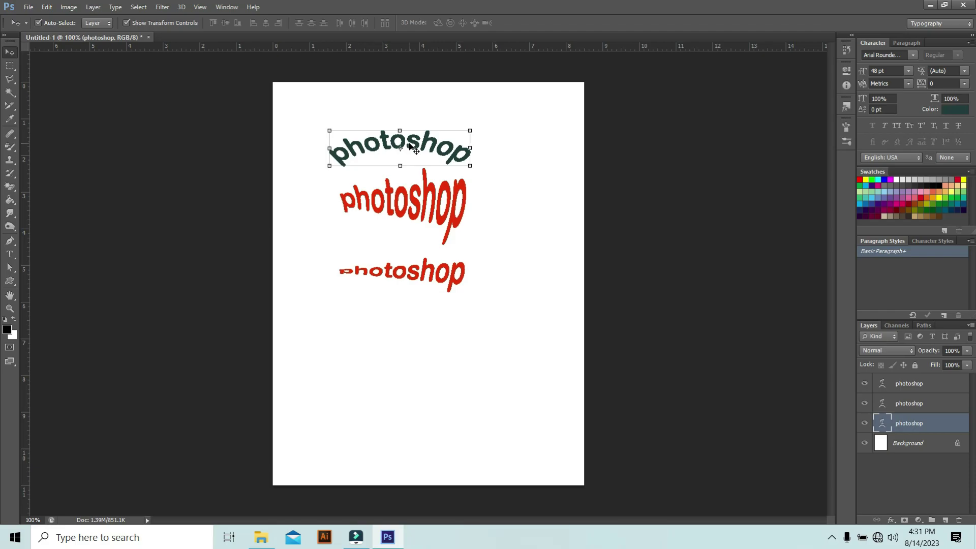
pyautogui.rightClick(922, 430)
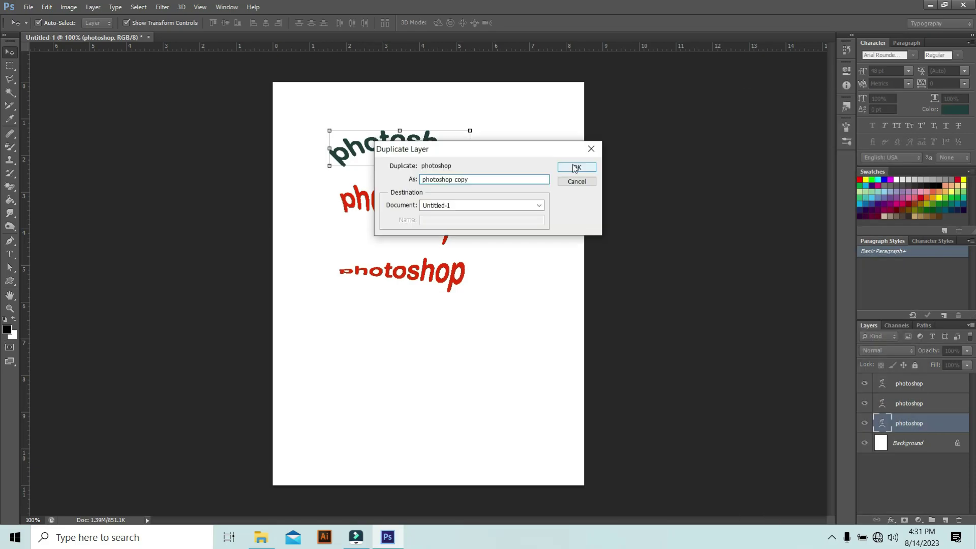
pyautogui.press('Return')
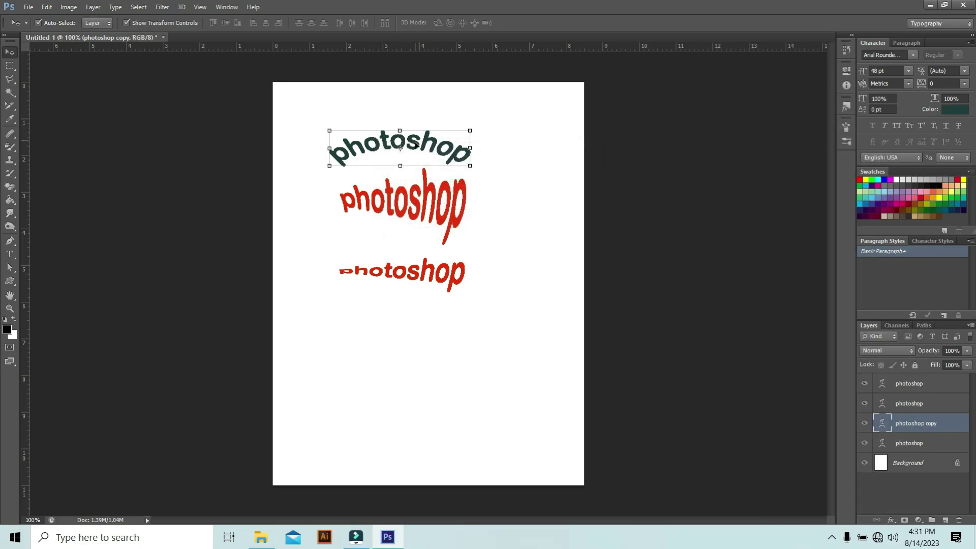
pyautogui.moveTo(416, 145); pyautogui.dragTo(419, 330)
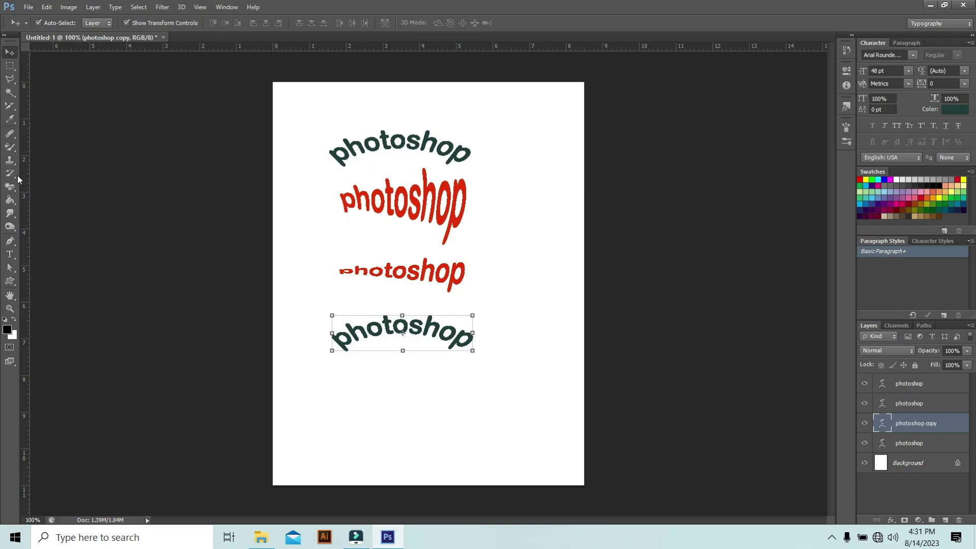
pyautogui.click(10, 254)
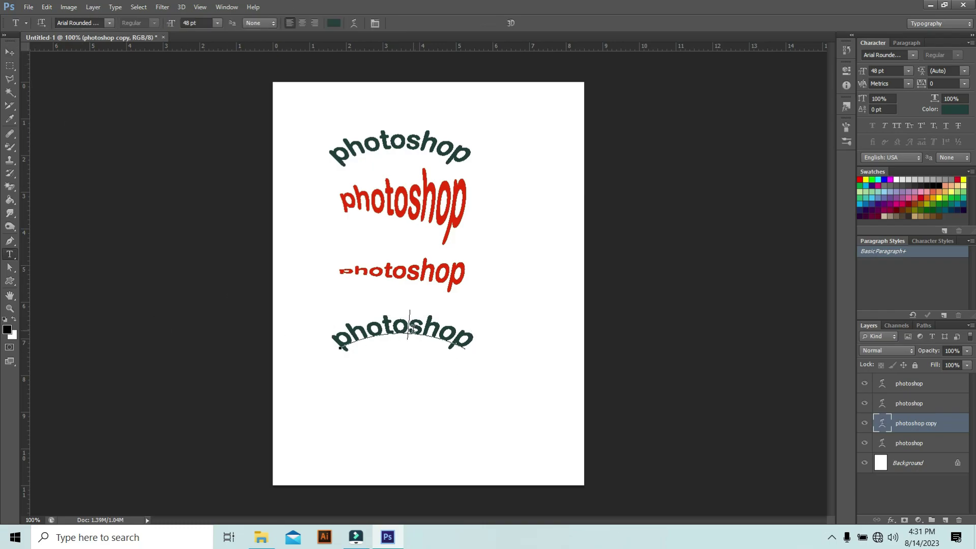
# Recolour the copied bottom 'photoshop' text bright magenta (#f906eb)
pyautogui.doubleClick(430, 335)
pyautogui.click(334, 23)
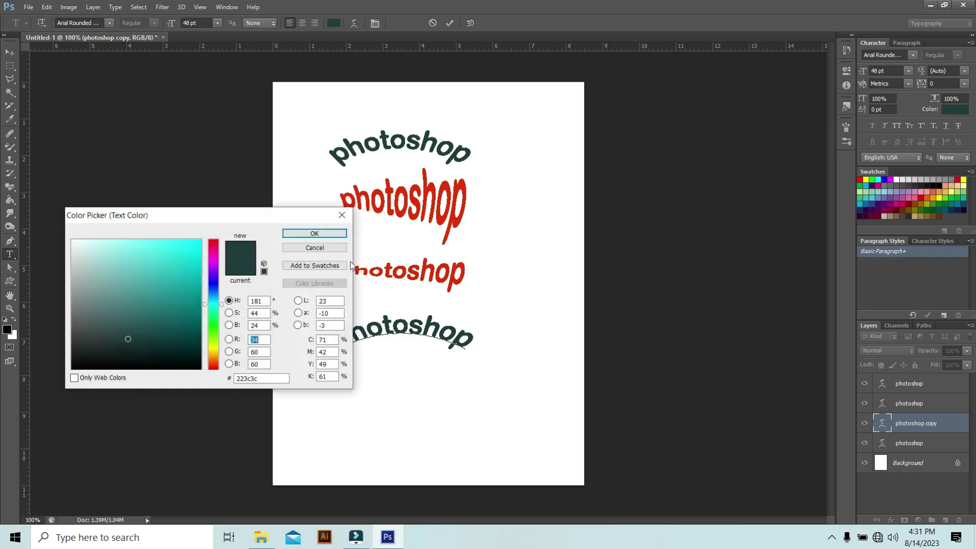
pyautogui.click(213, 260)
pyautogui.click(191, 252)
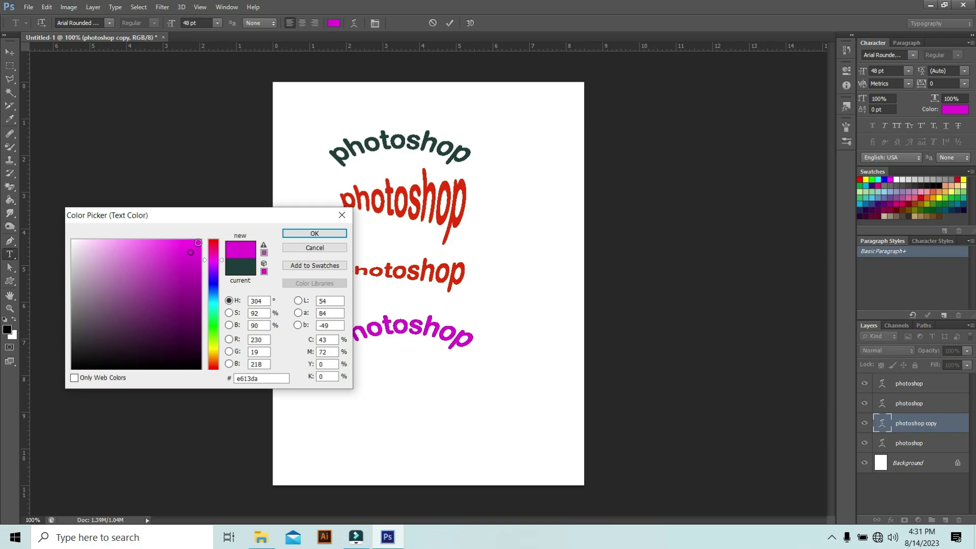
pyautogui.click(448, 336)
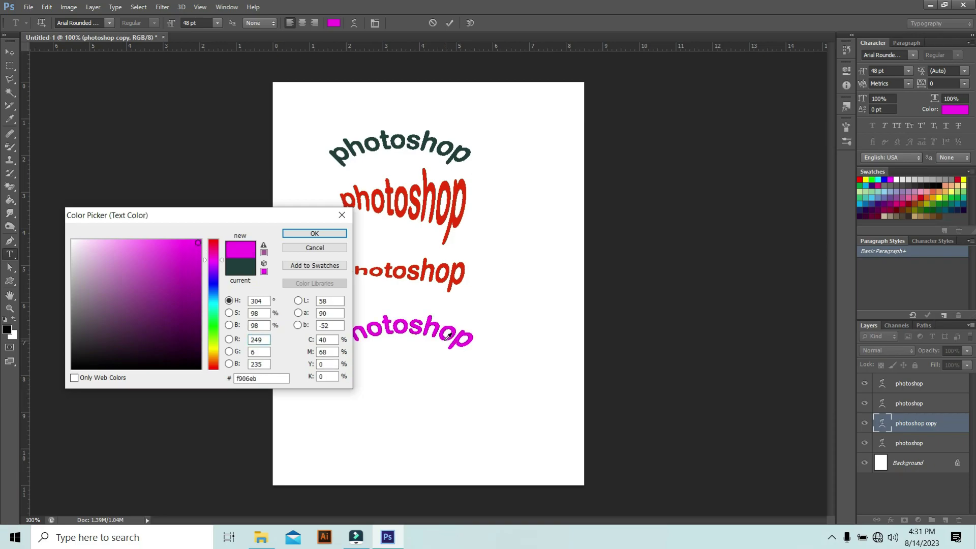
pyautogui.click(301, 234)
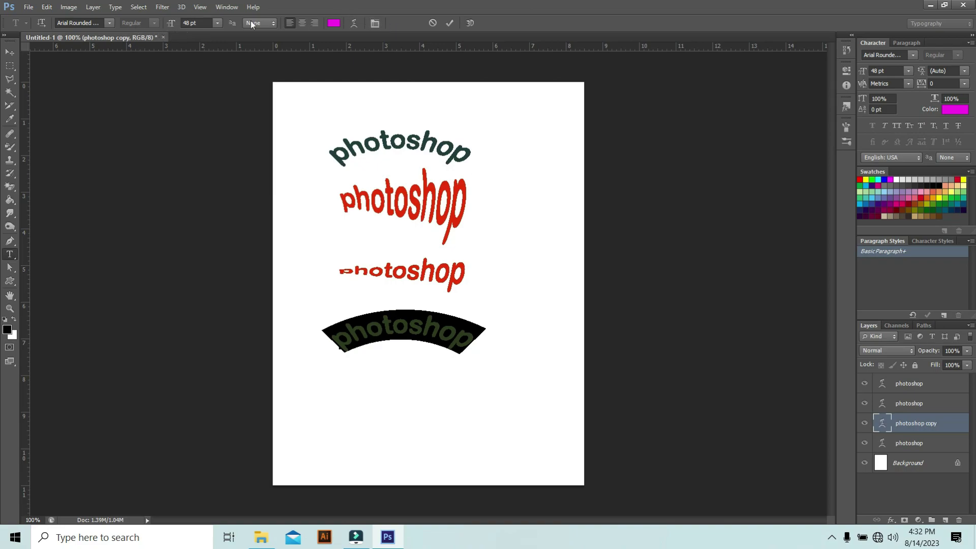
pyautogui.click(217, 23)
# Set the bottom text to 60 pt and apply a Flag warp with negative bend and more horizontal distortion
pyautogui.click(214, 199)
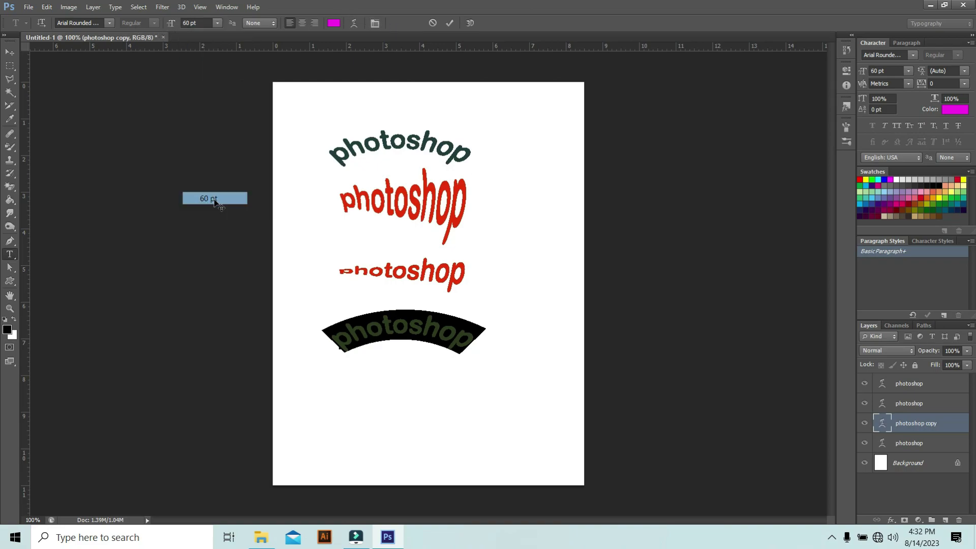
pyautogui.click(353, 23)
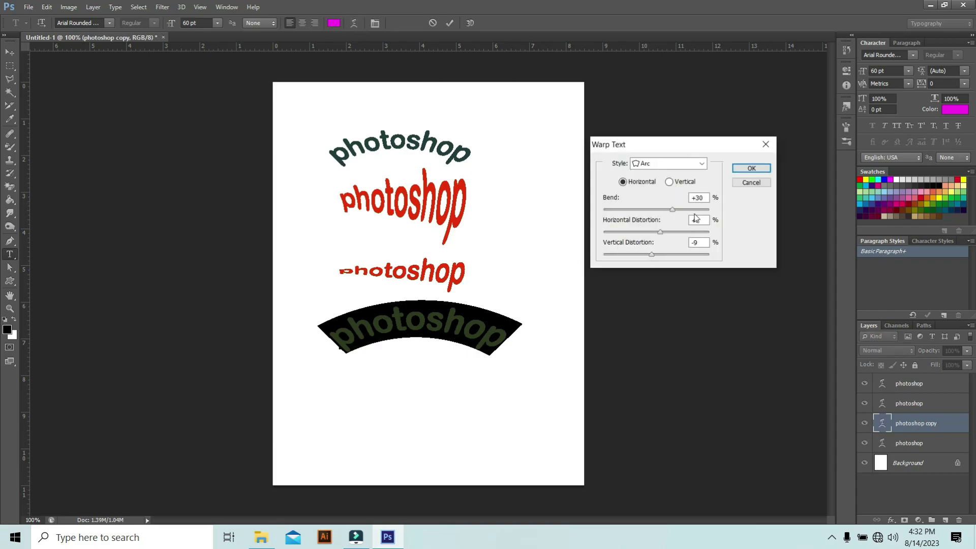
pyautogui.click(700, 163)
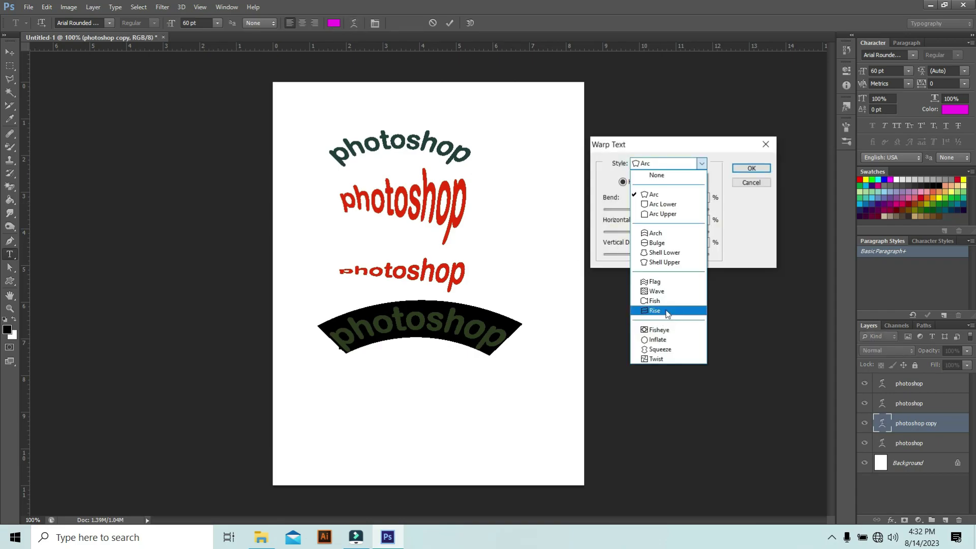
pyautogui.click(668, 281)
pyautogui.click(626, 211)
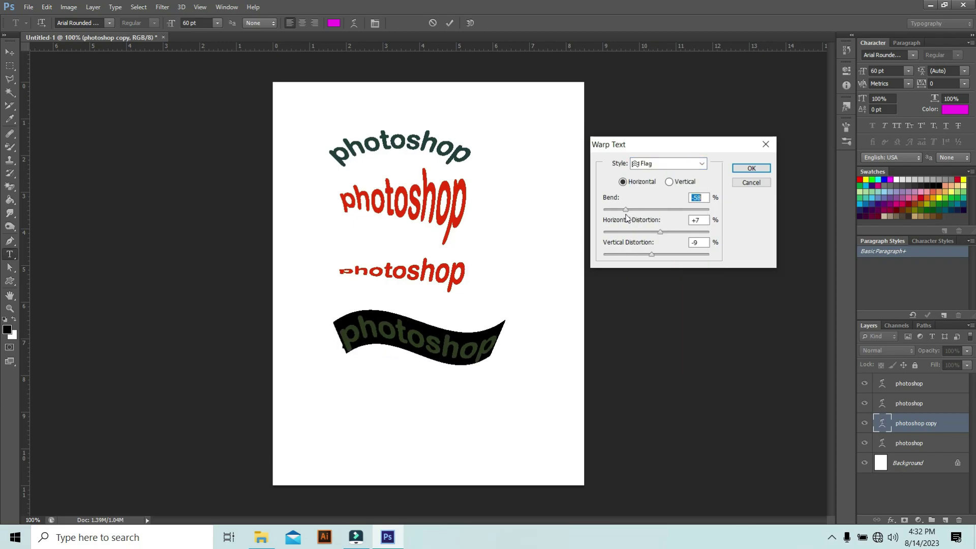
pyautogui.moveTo(626, 215)
pyautogui.mouseDown()
pyautogui.moveTo(682, 232)
pyautogui.moveTo(637, 212)
pyautogui.mouseUp()
pyautogui.press('Return')
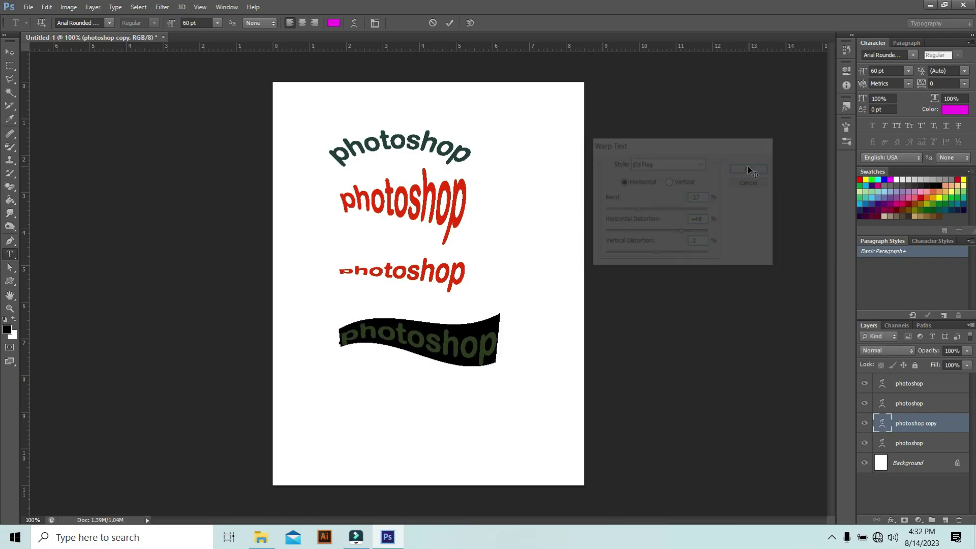
# Commit the edit on the bottom magenta flag-warped 'photoshop' text
pyautogui.click(6, 53)
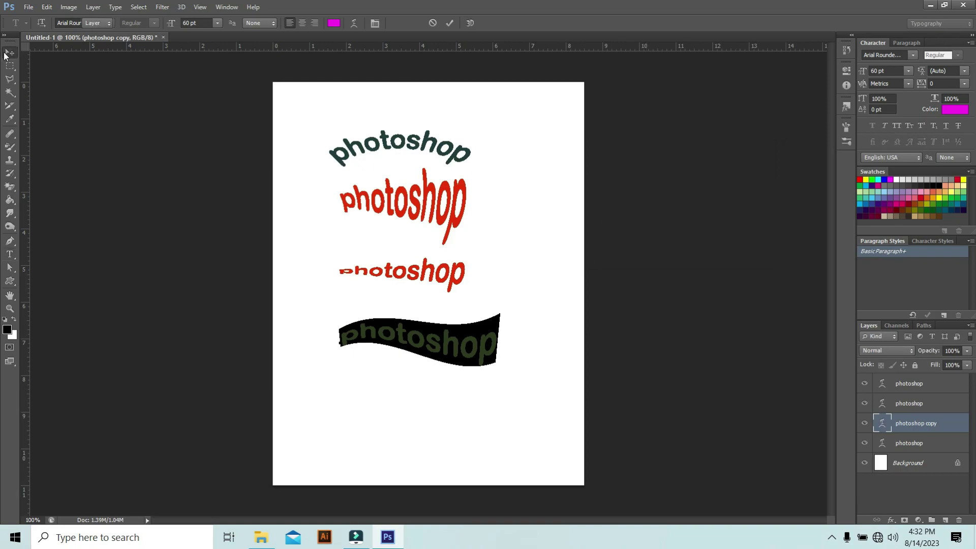